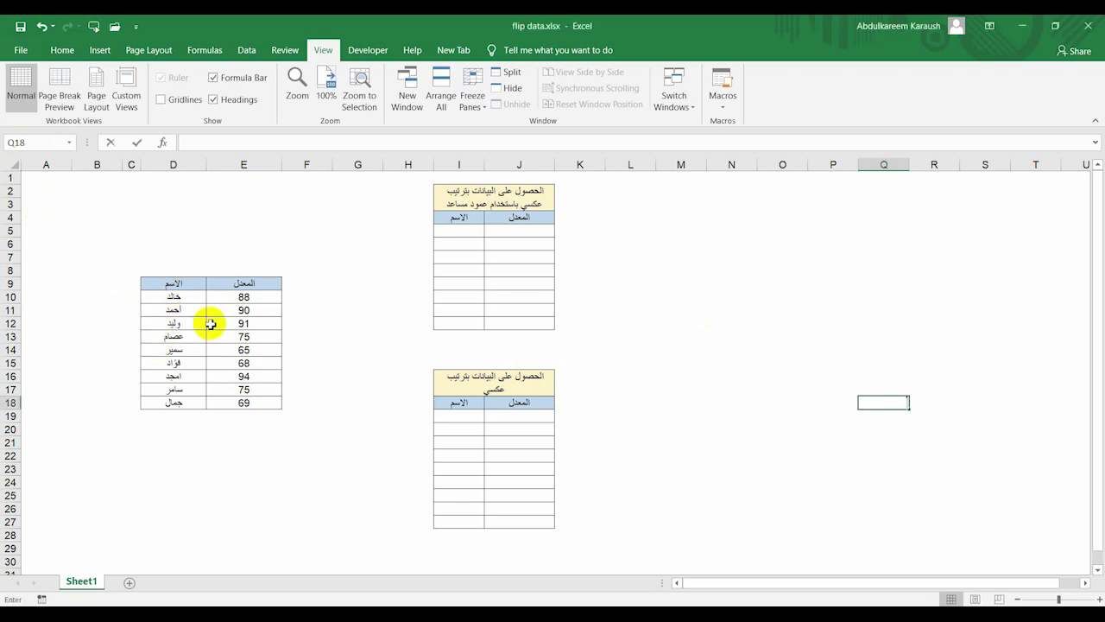
# Step: Head helper column F9 with الترتيب and enter 1 in F10
pyautogui.moveTo(185, 285); pyautogui.dragTo(248, 403)
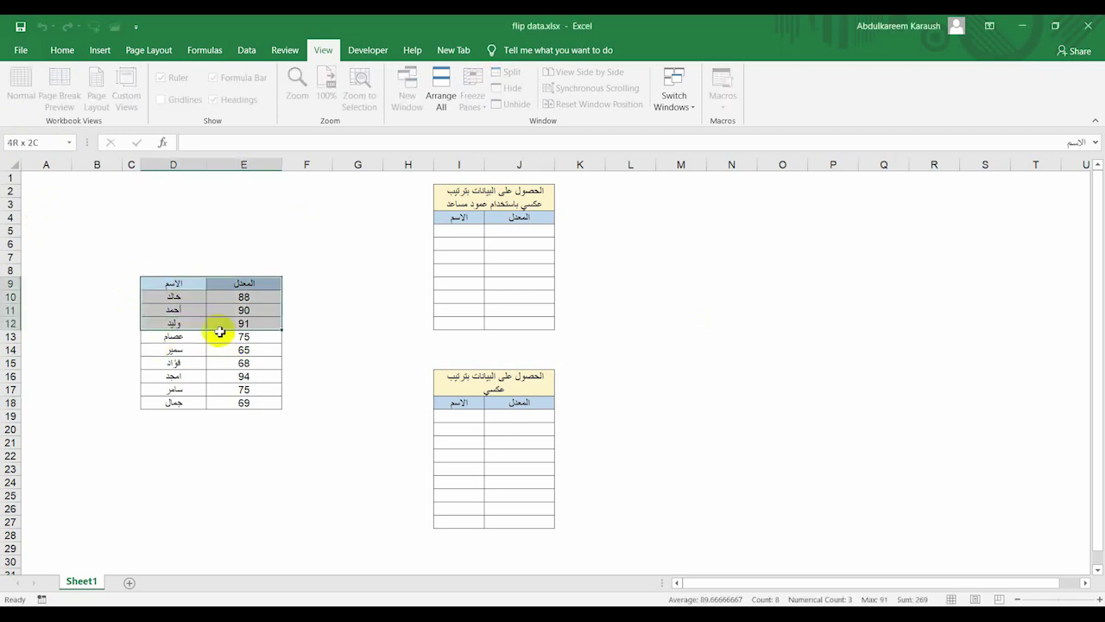
pyautogui.click(173, 404)
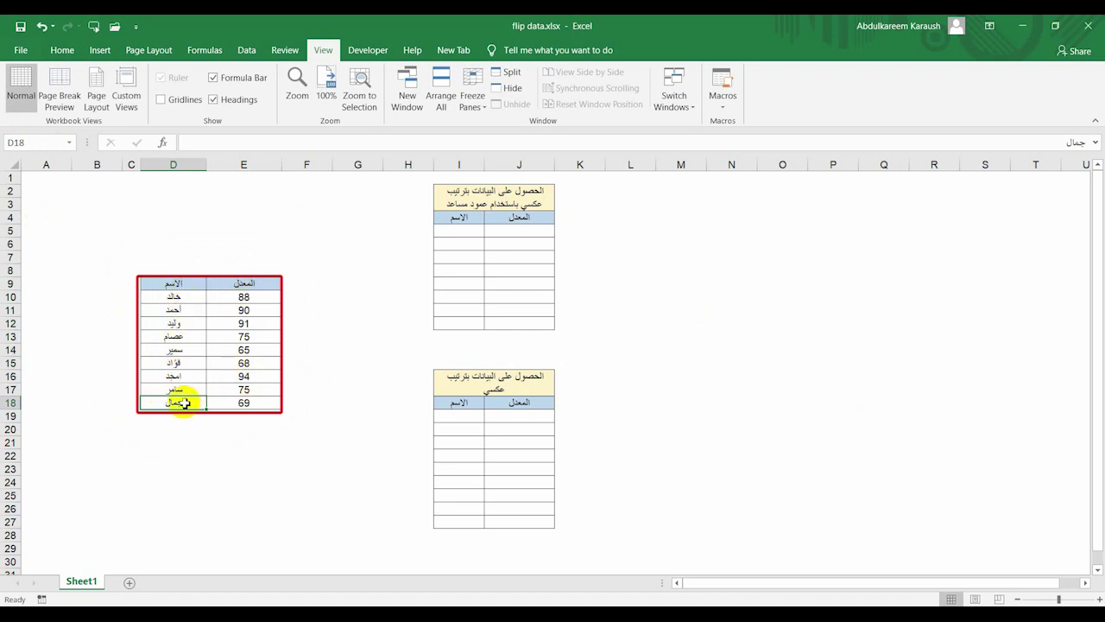
pyautogui.click(296, 298)
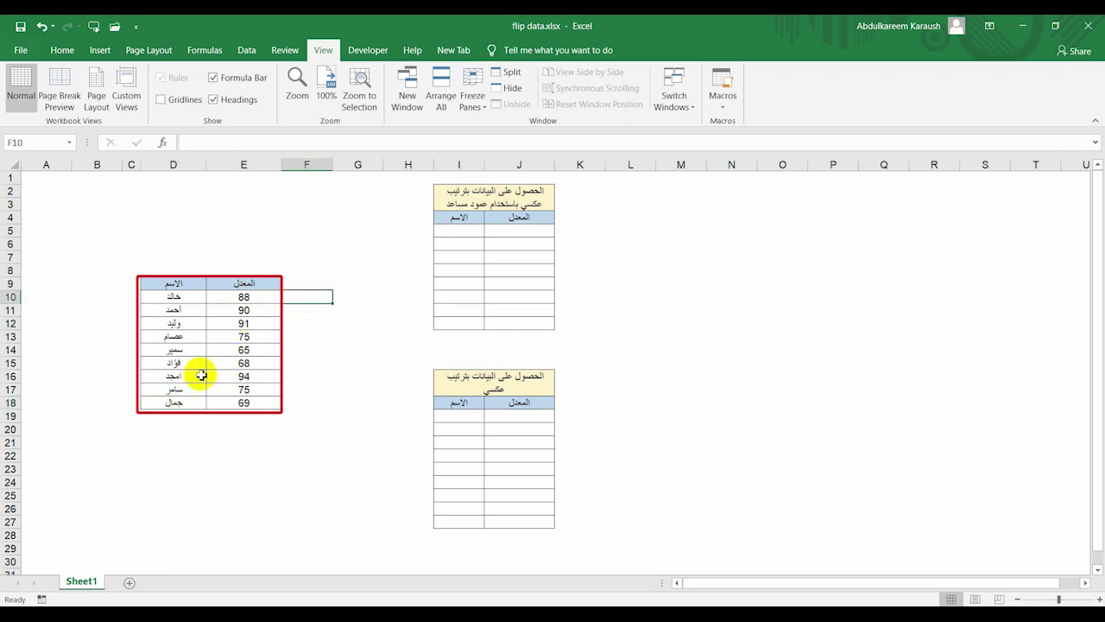
pyautogui.click(300, 310)
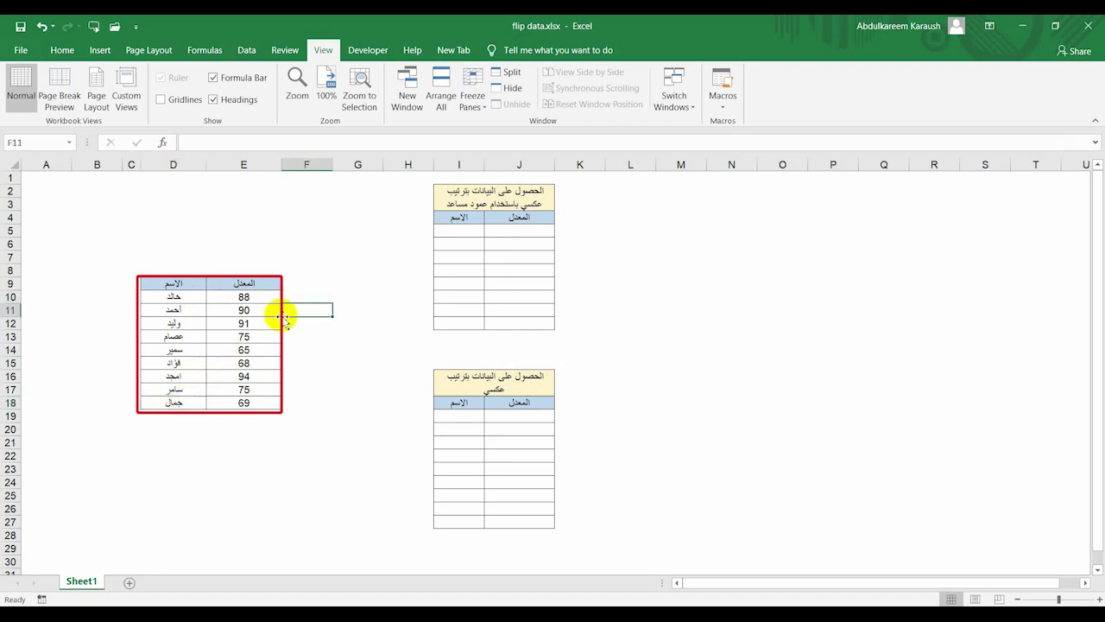
pyautogui.click(306, 323)
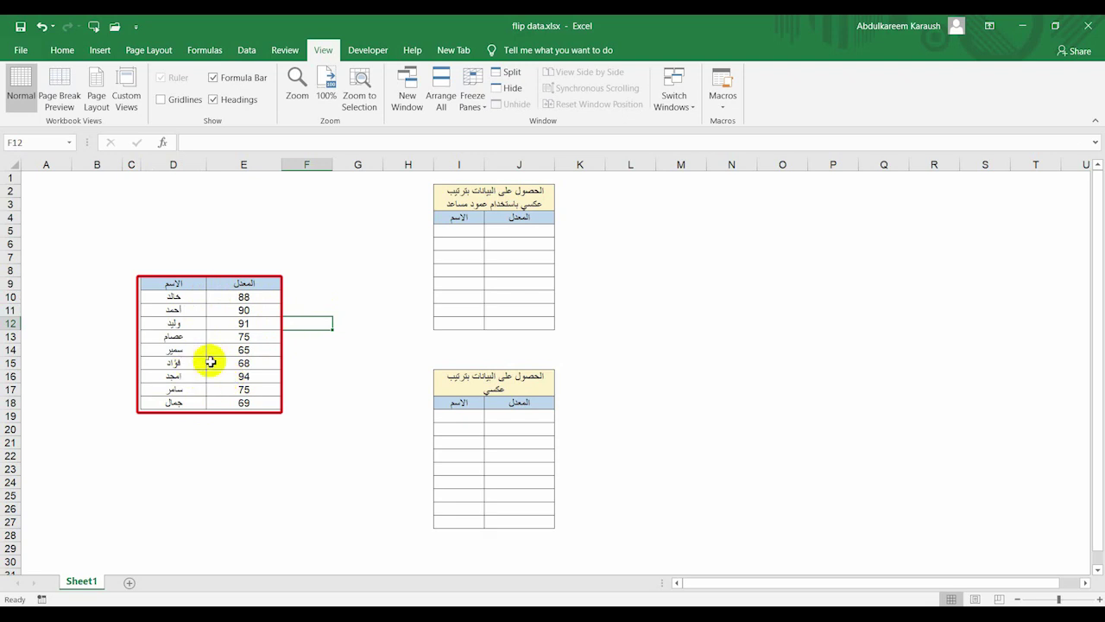
pyautogui.click(296, 337)
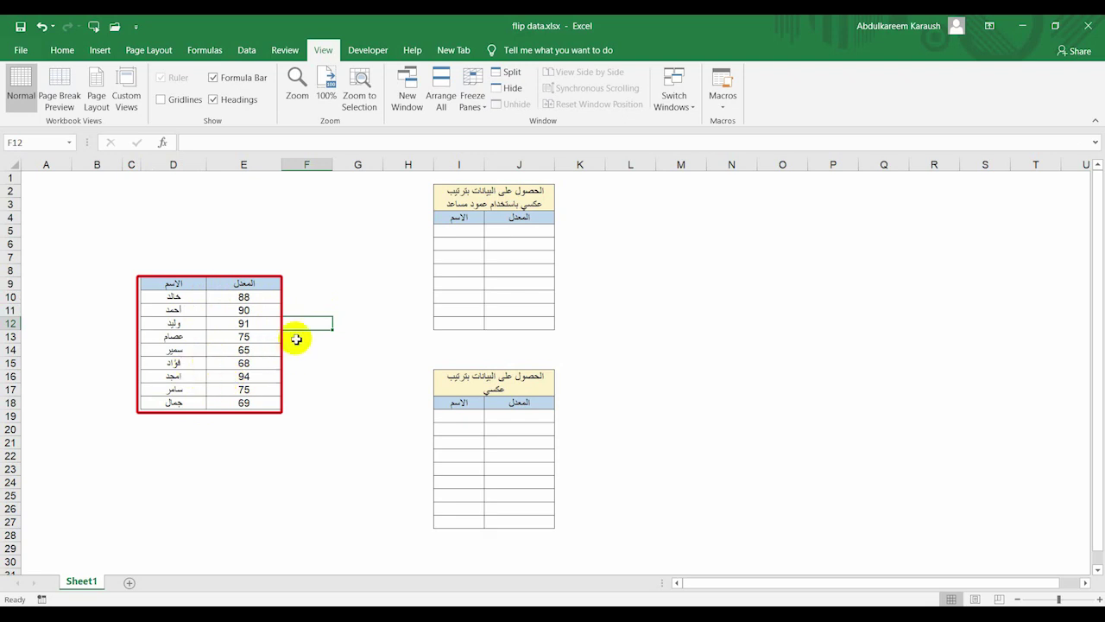
pyautogui.click(296, 405)
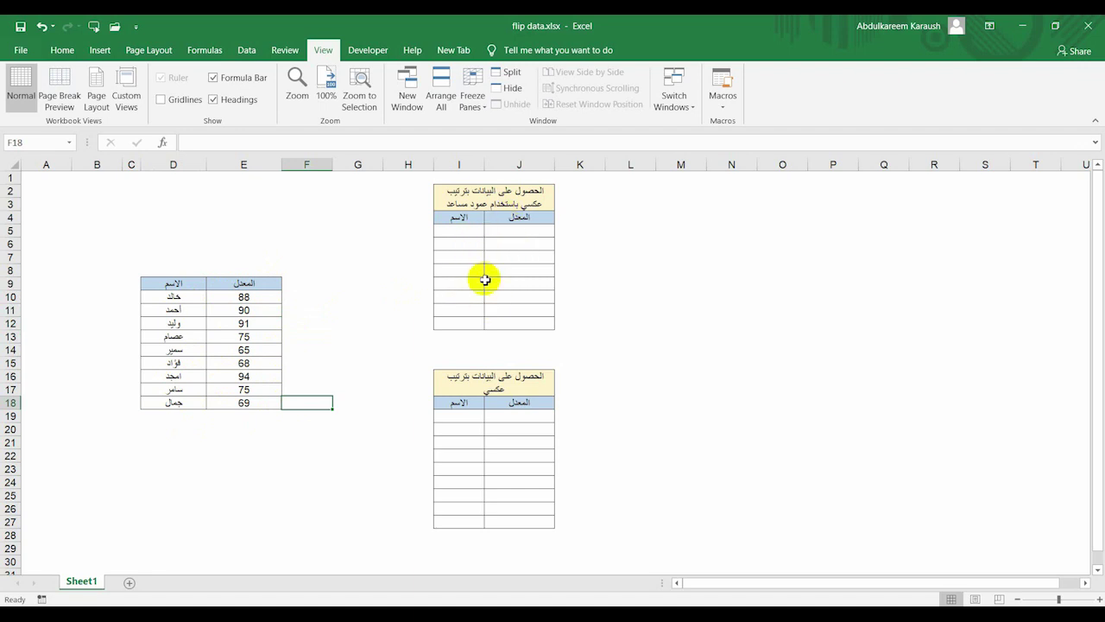
pyautogui.click(600, 295)
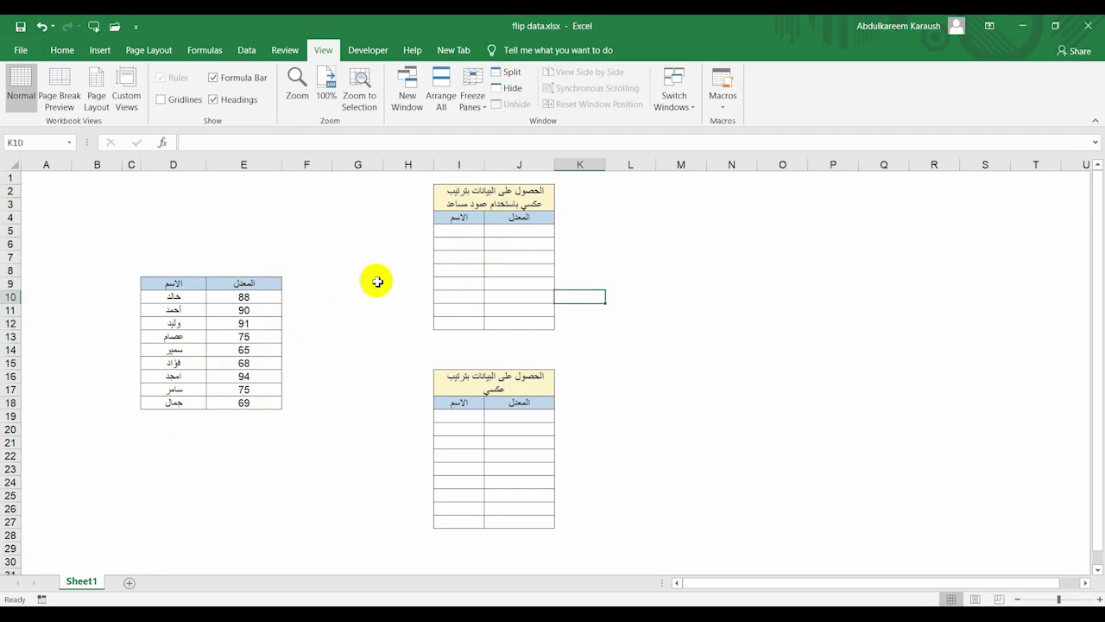
pyautogui.click(293, 282)
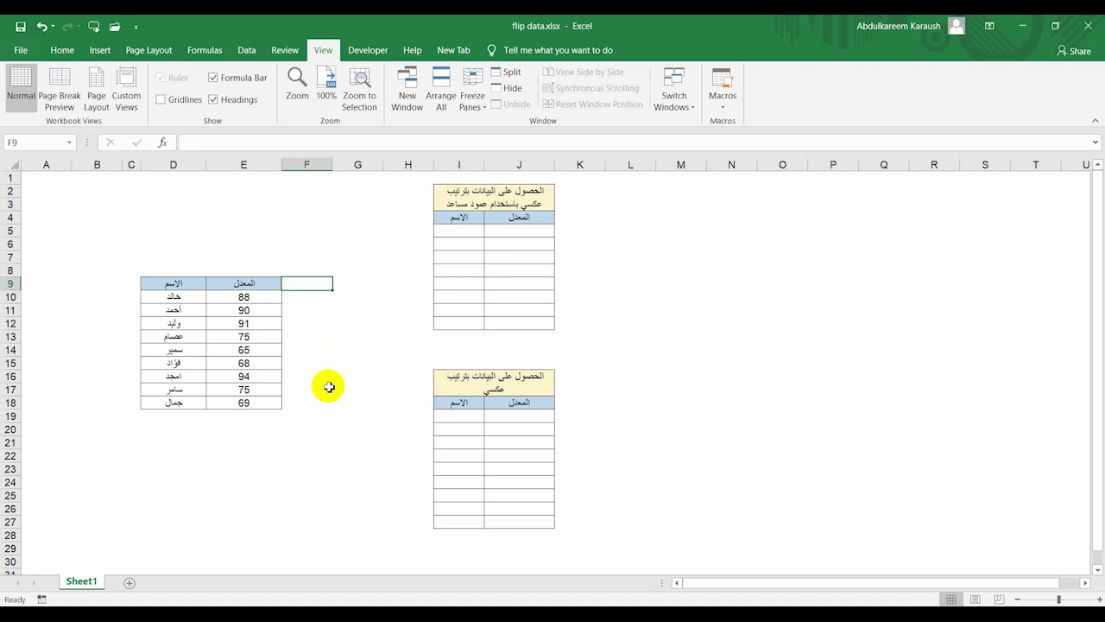
pyautogui.write('التر')
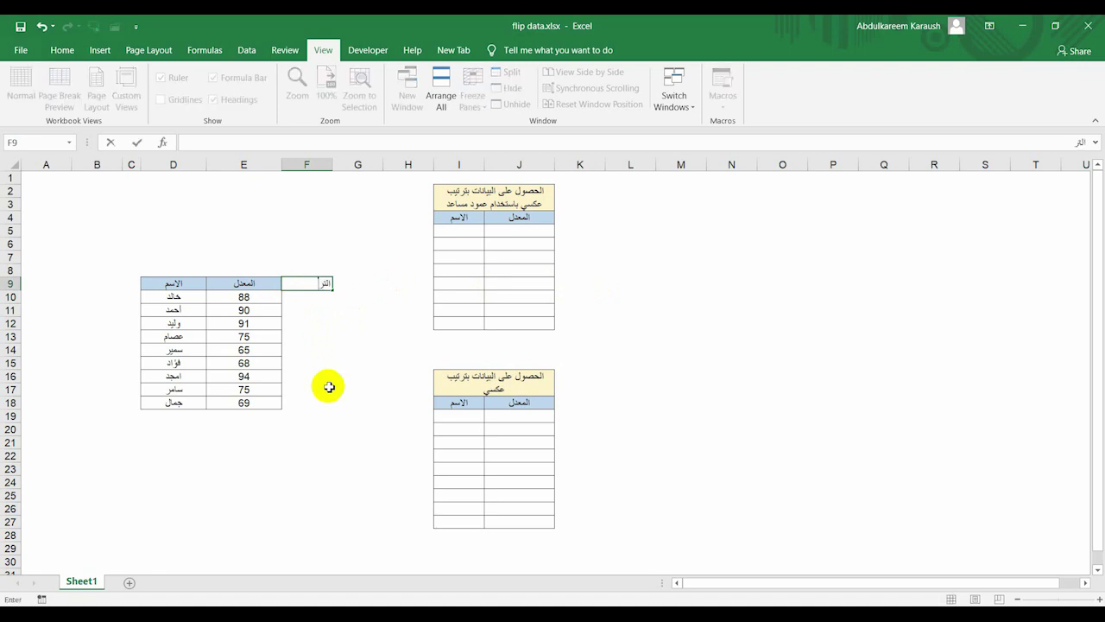
pyautogui.write('تيب')
pyautogui.press('Return')
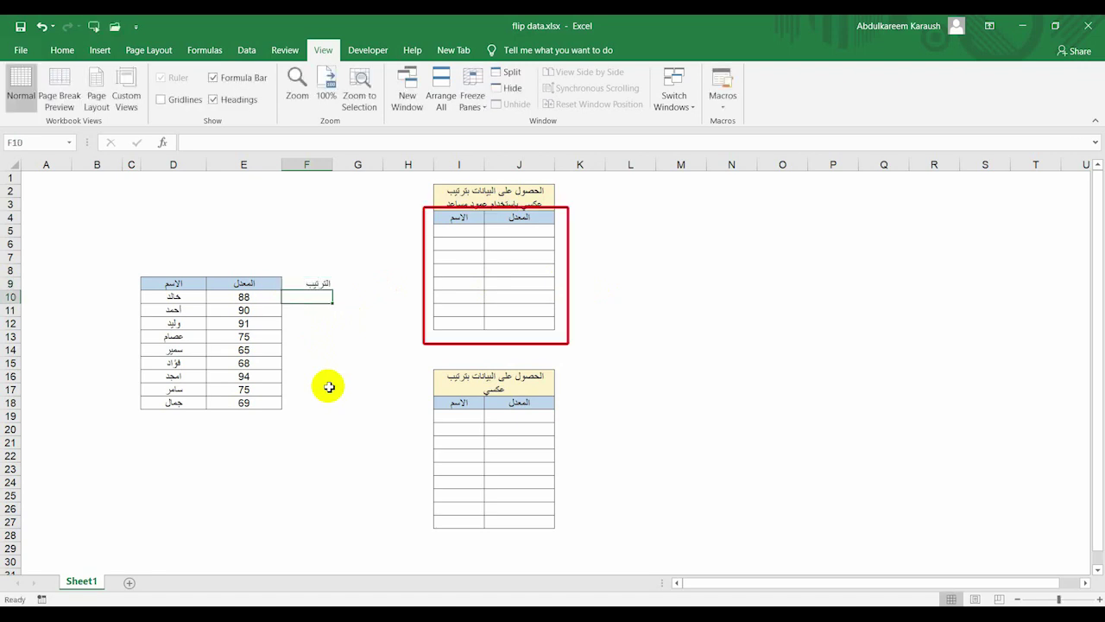
pyautogui.write('1')
pyautogui.press('Return')
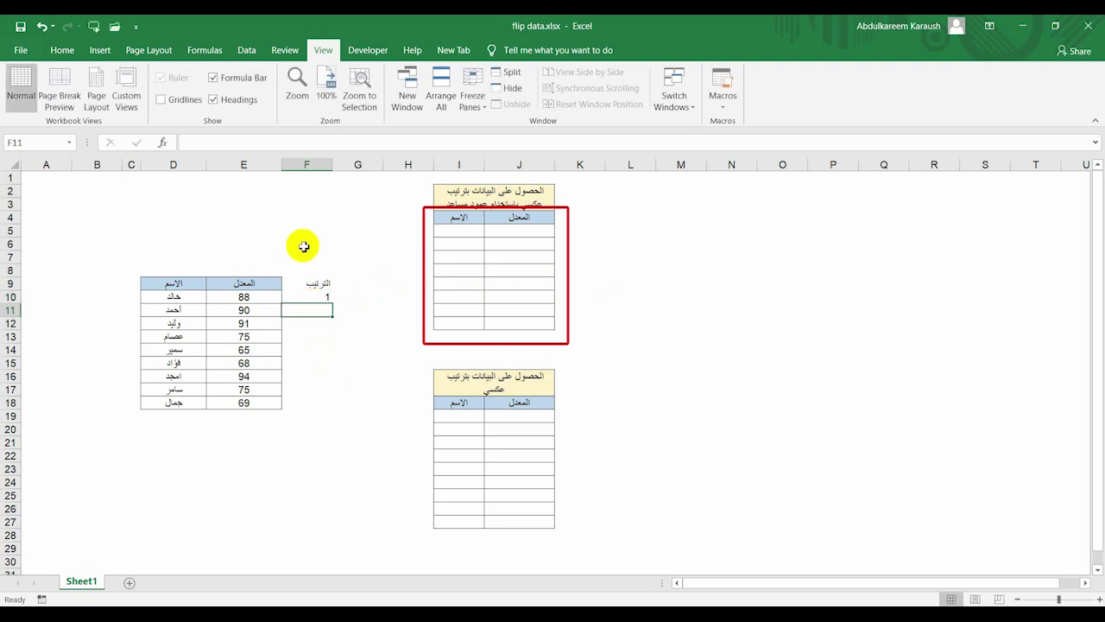
# Step: Fill F10:F18 as a series numbering the rows 1 to 9
pyautogui.click(316, 297)
pyautogui.moveTo(335, 304); pyautogui.dragTo(330, 412)
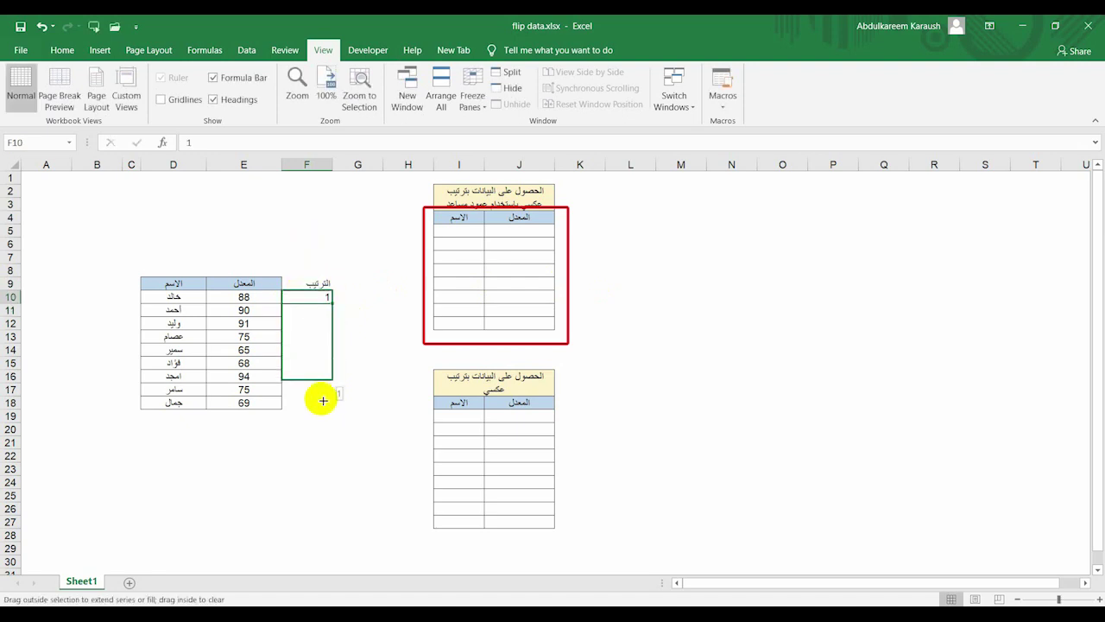
pyautogui.click(343, 419)
pyautogui.click(366, 451)
pyautogui.click(365, 346)
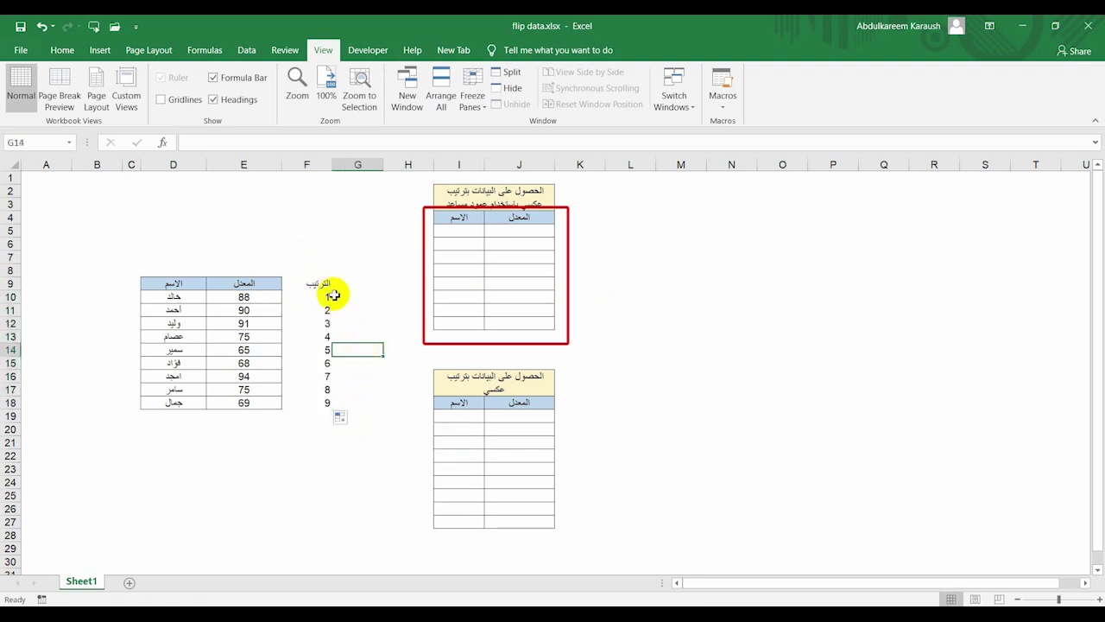
pyautogui.moveTo(328, 286); pyautogui.dragTo(292, 395)
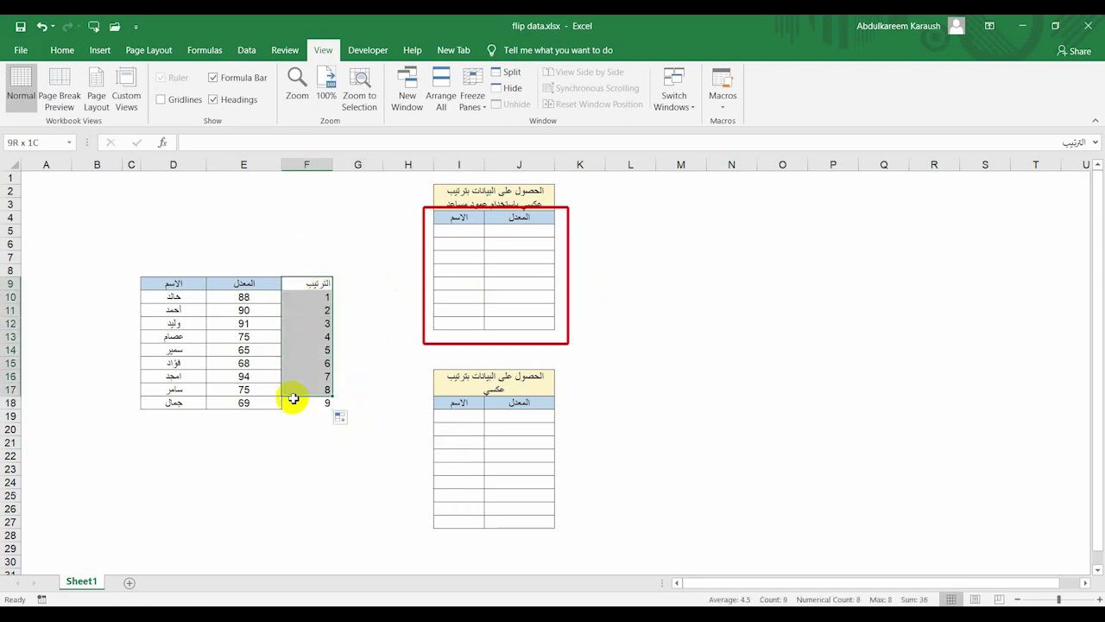
pyautogui.click(347, 334)
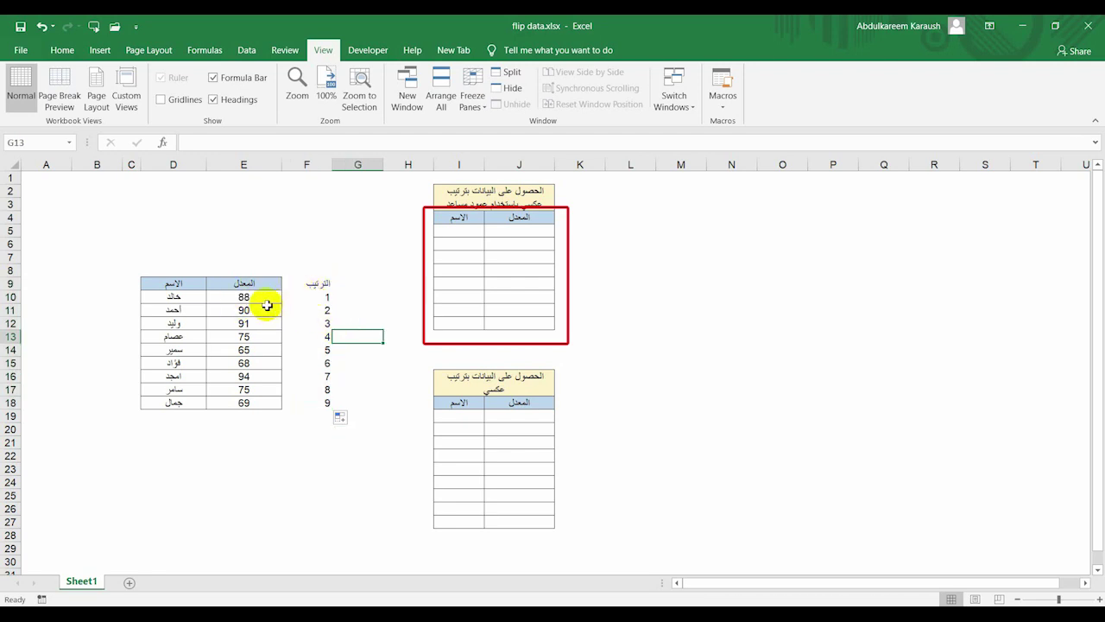
# Step: Copy the name and score table D9:E18 to P10 as an unchanged backup
pyautogui.moveTo(259, 284); pyautogui.dragTo(180, 404)
pyautogui.hotkey('ctrl', 'c')
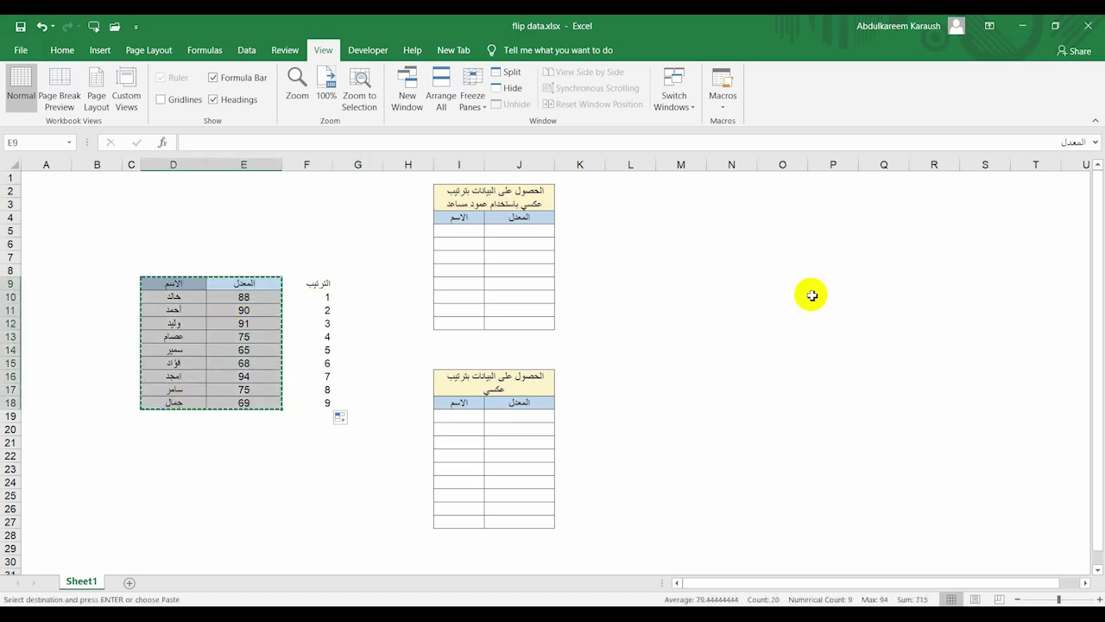
pyautogui.click(811, 296)
pyautogui.hotkey('ctrl', 'v')
pyautogui.click(713, 348)
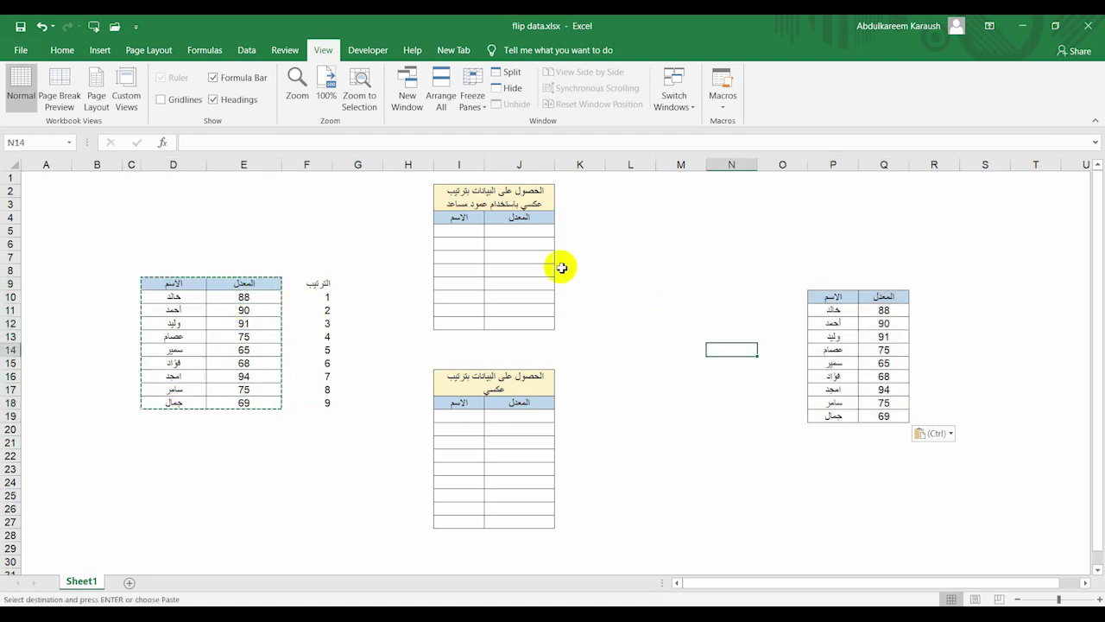
pyautogui.press('Escape')
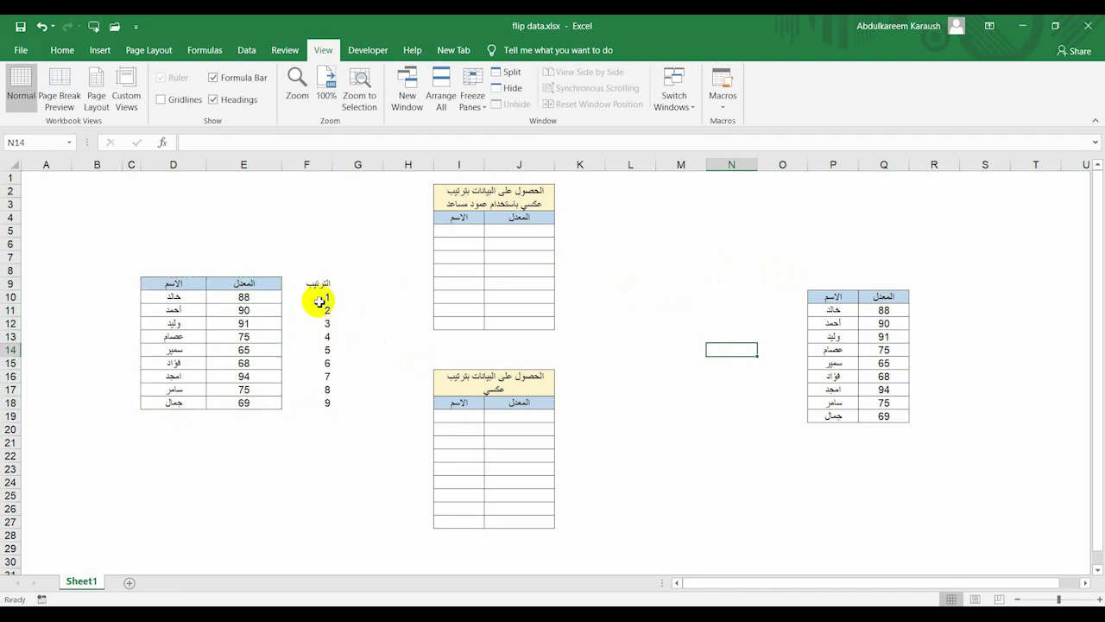
pyautogui.moveTo(316, 282); pyautogui.dragTo(181, 402)
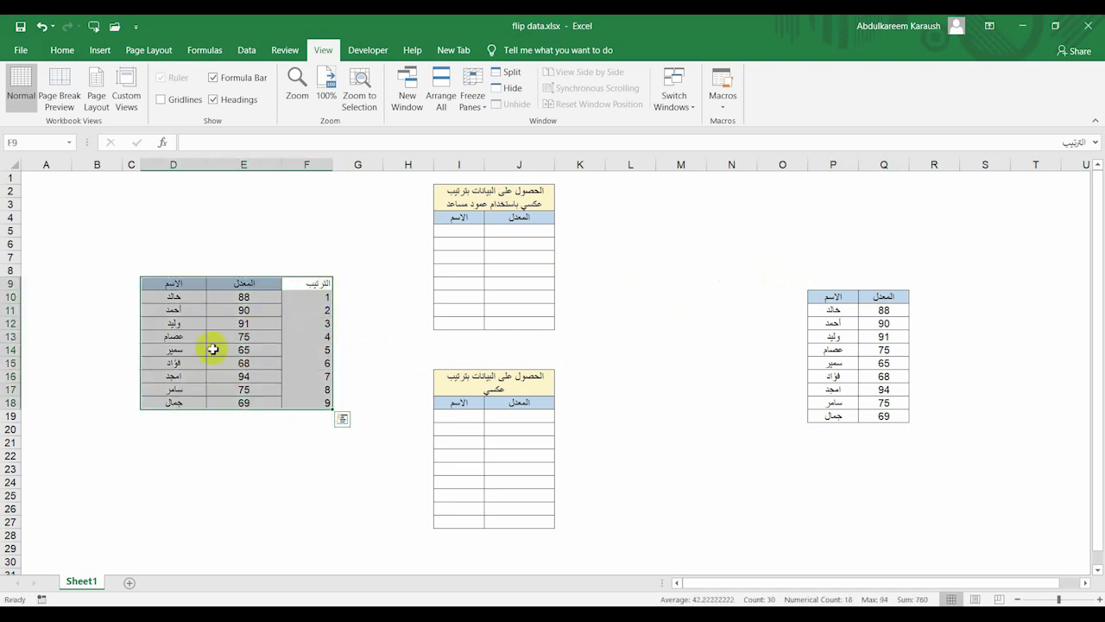
# Step: Sort D9:F18 by الترتيب from largest to smallest to reverse the rows
pyautogui.click(246, 49)
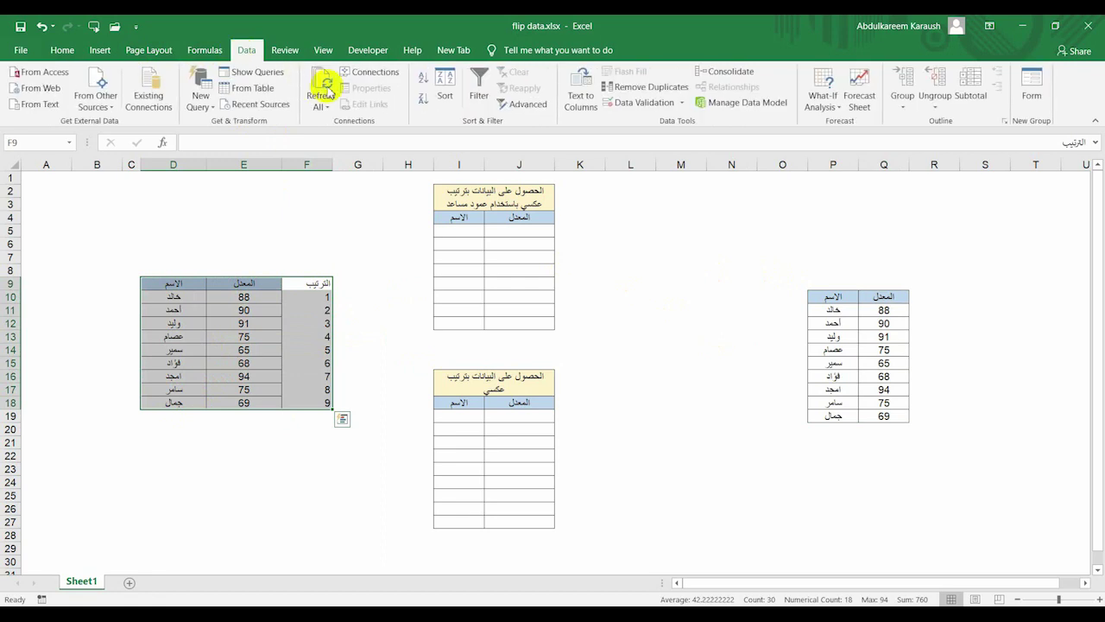
pyautogui.click(445, 87)
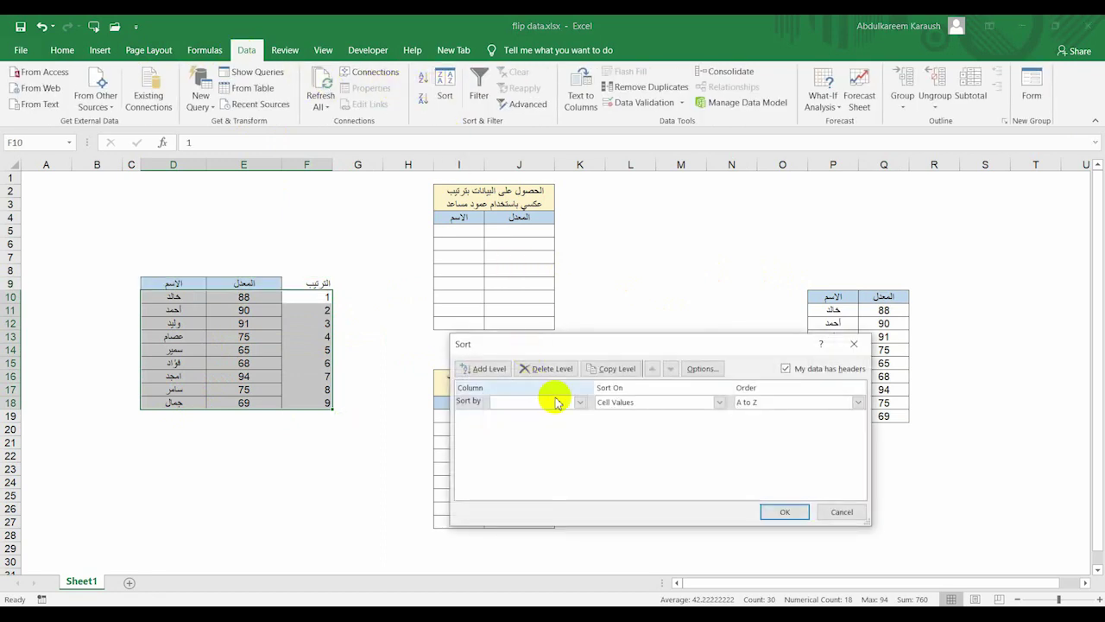
pyautogui.click(581, 402)
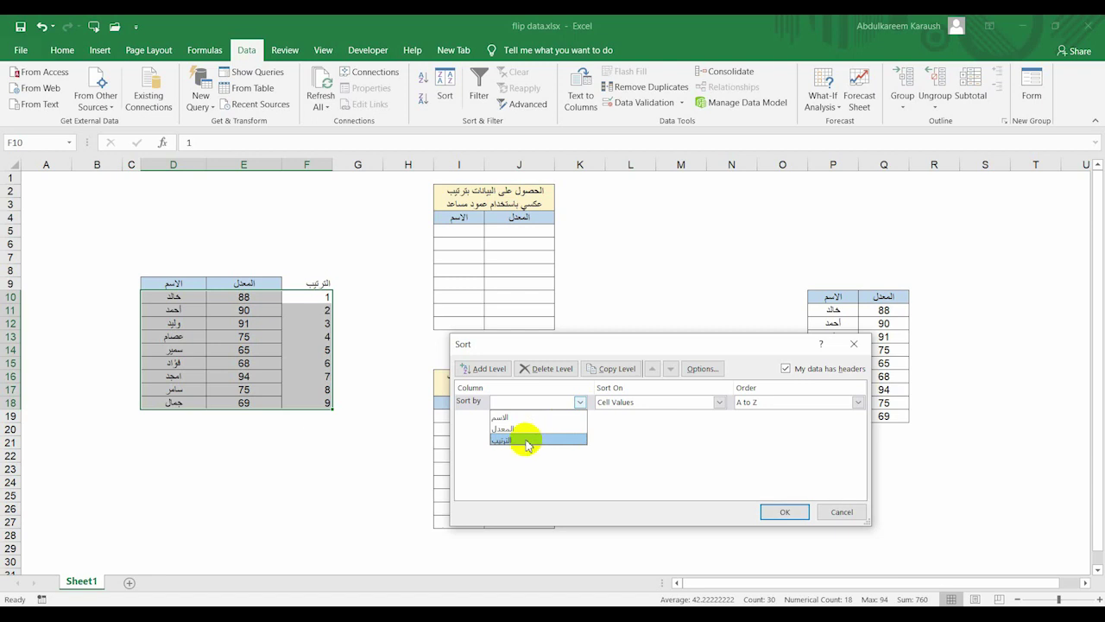
pyautogui.click(527, 442)
pyautogui.click(859, 402)
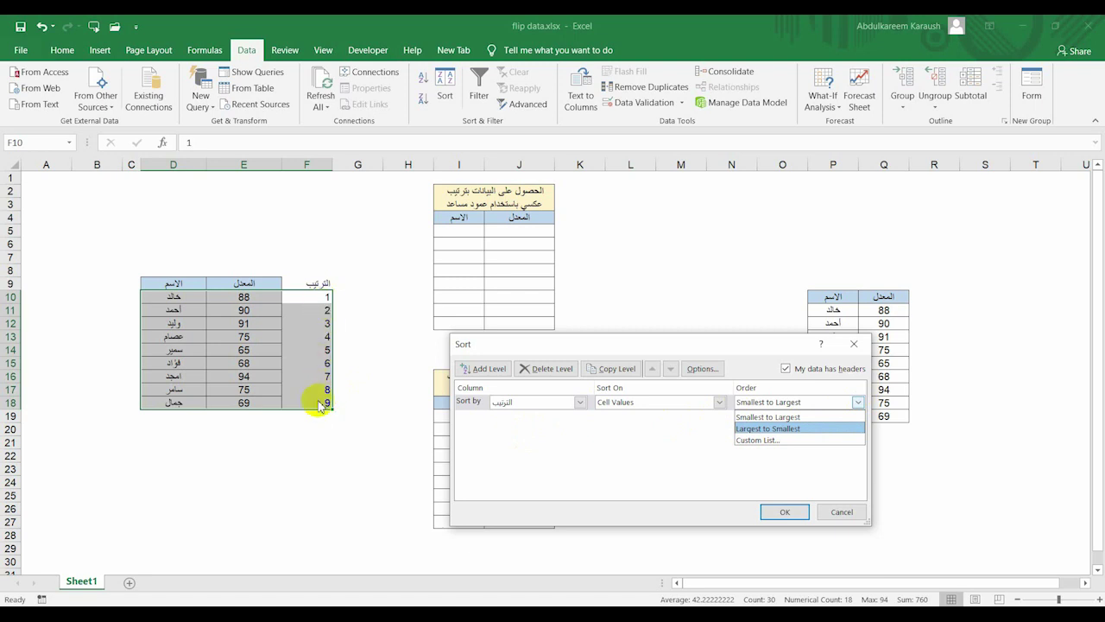
pyautogui.click(760, 430)
pyautogui.click(783, 511)
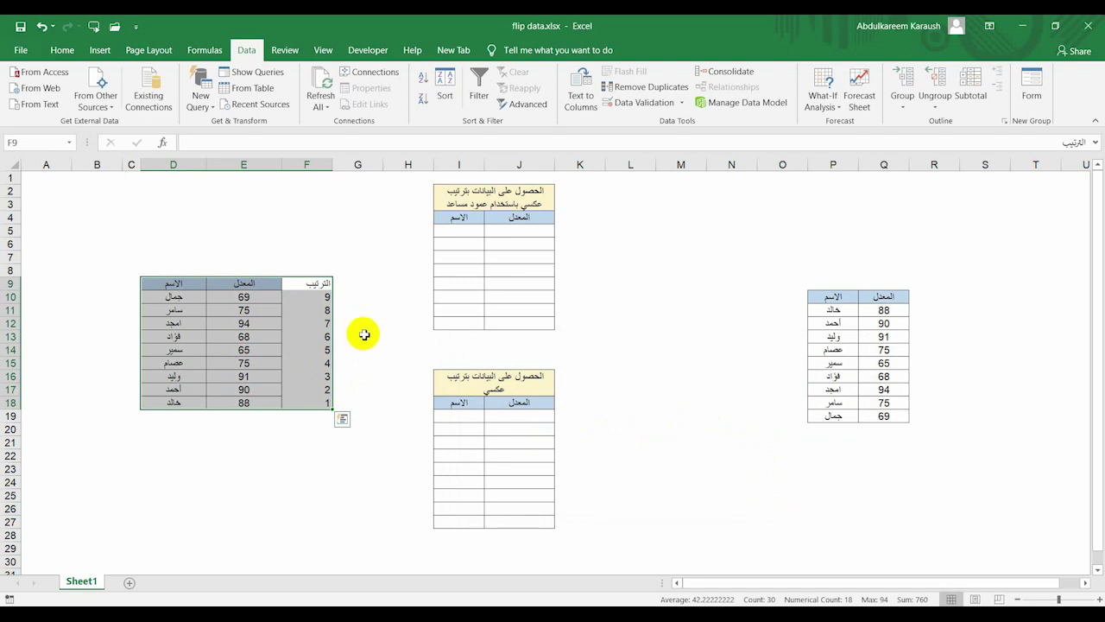
pyautogui.click(356, 325)
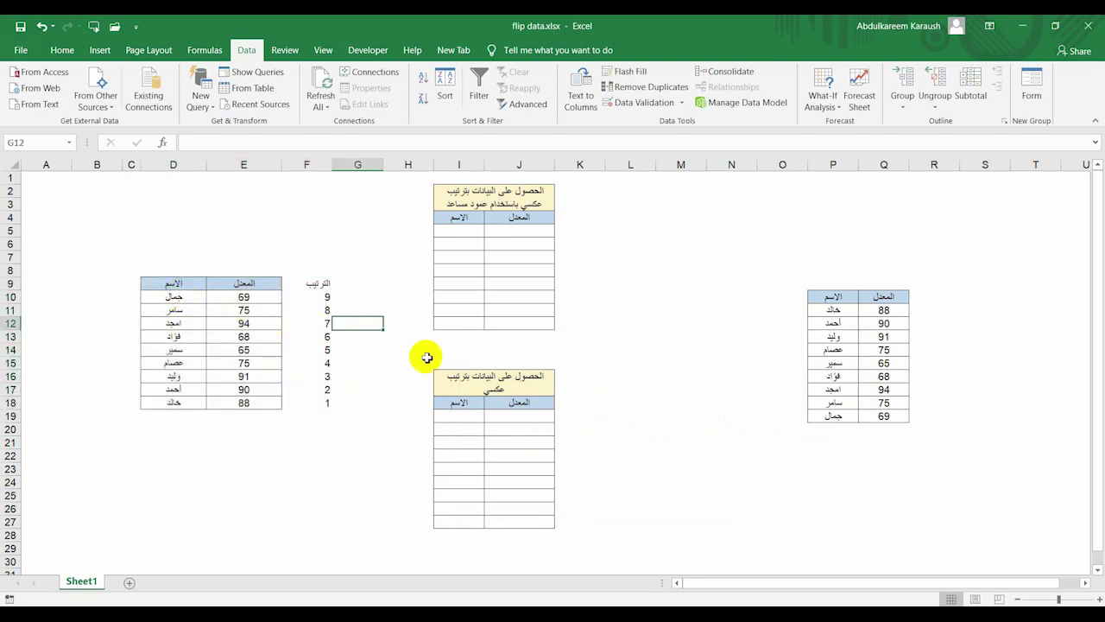
# Step: Copy the reversed names and scores D10:E18 into the upper output table at I5
pyautogui.click(855, 421)
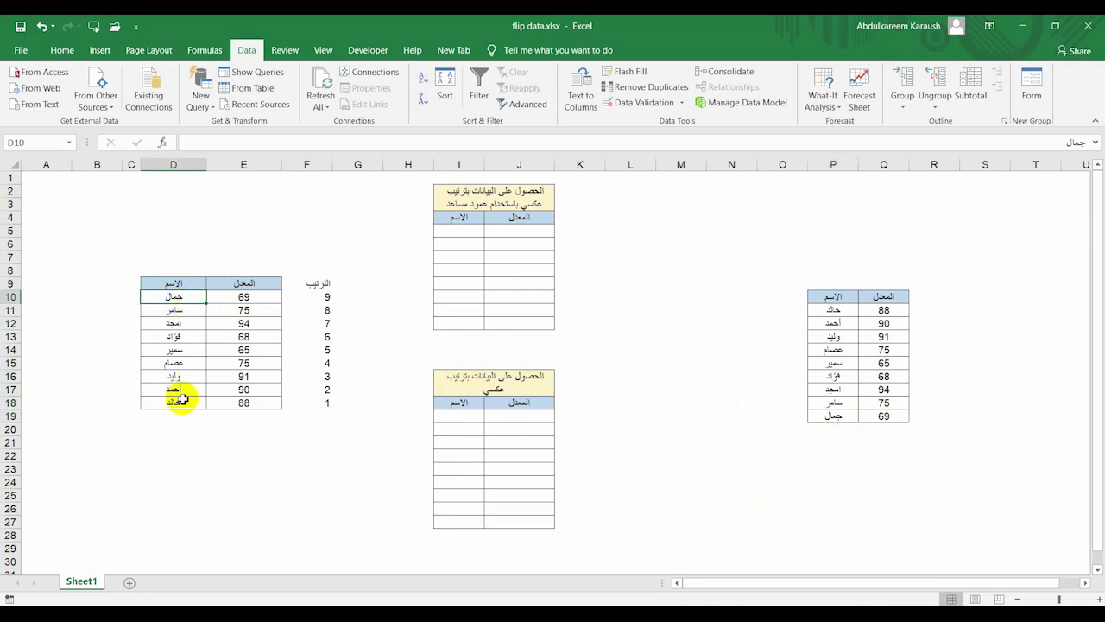
pyautogui.click(820, 310)
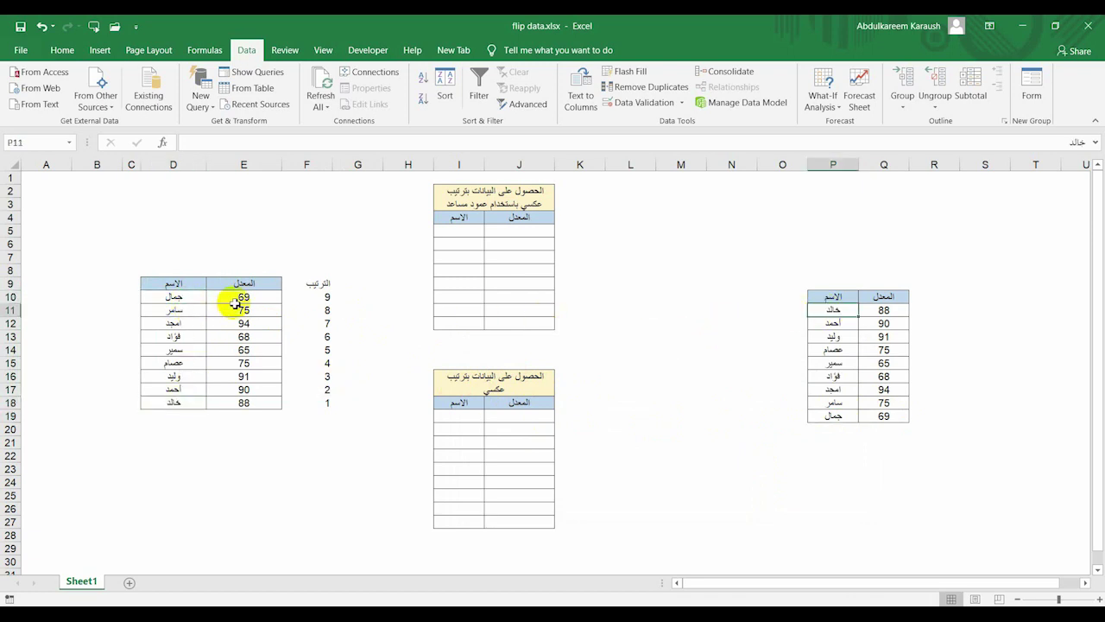
pyautogui.moveTo(238, 300); pyautogui.dragTo(180, 402)
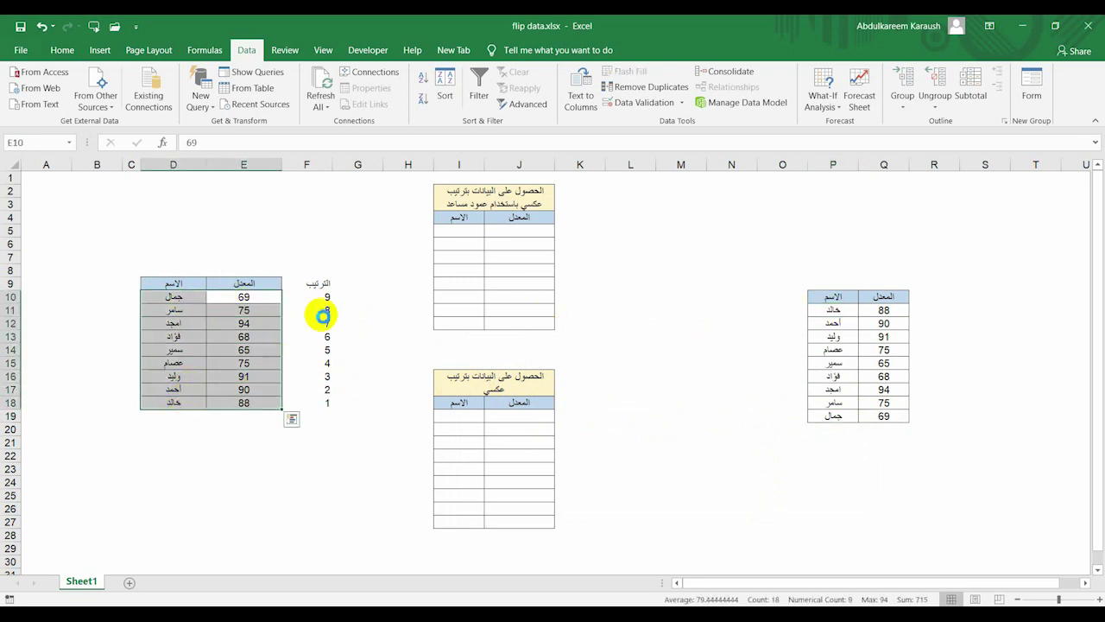
pyautogui.hotkey('ctrl', 'c')
pyautogui.click(455, 232)
pyautogui.hotkey('ctrl', 'v')
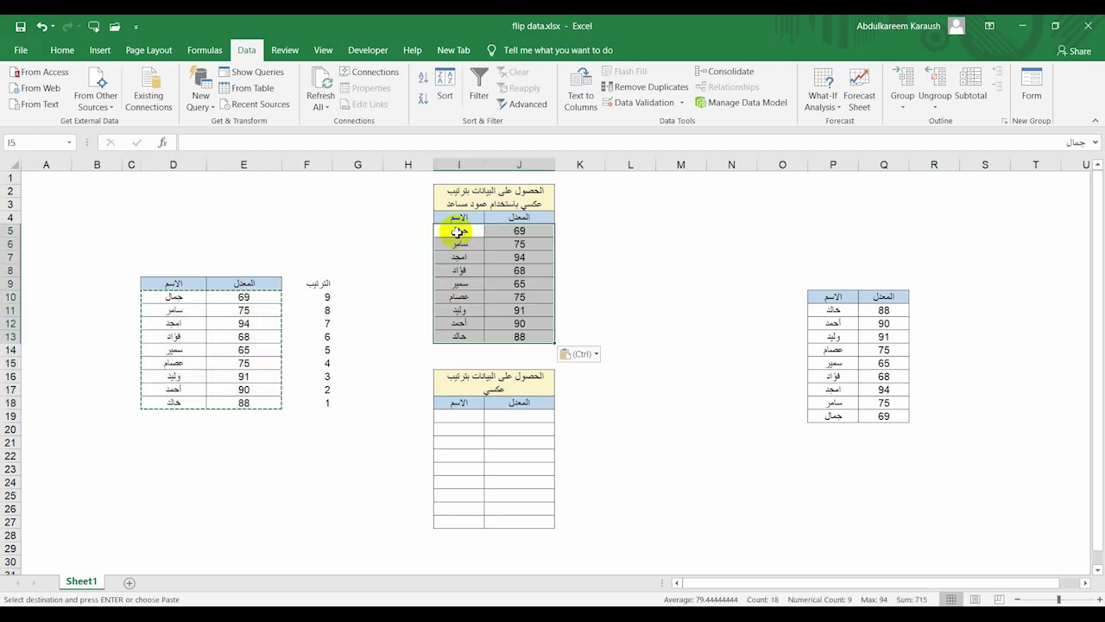
pyautogui.click(683, 299)
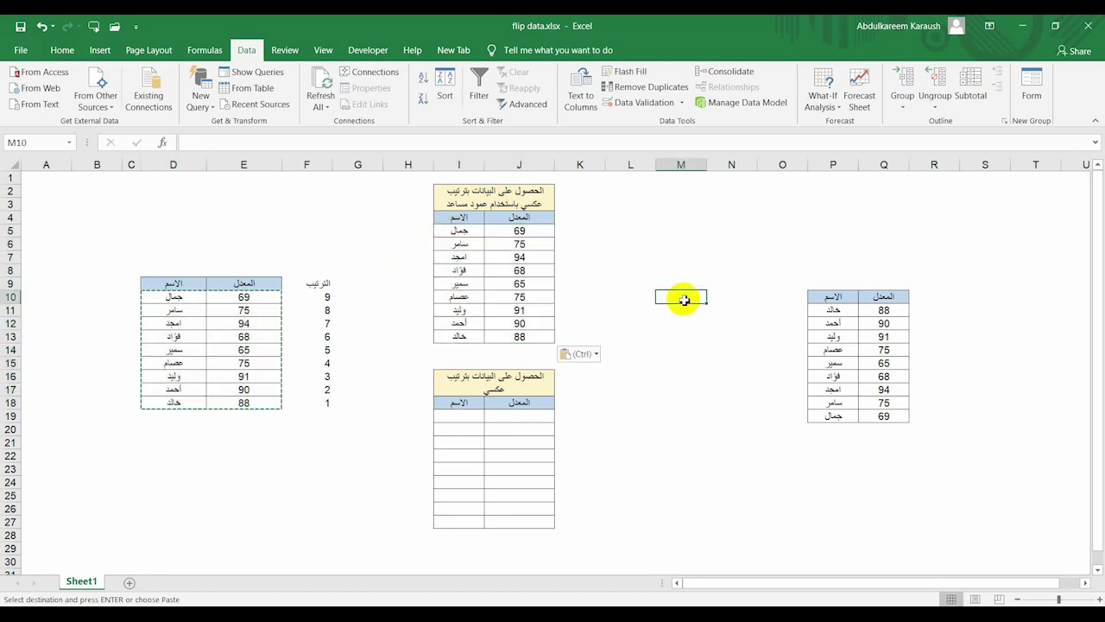
pyautogui.press('Escape')
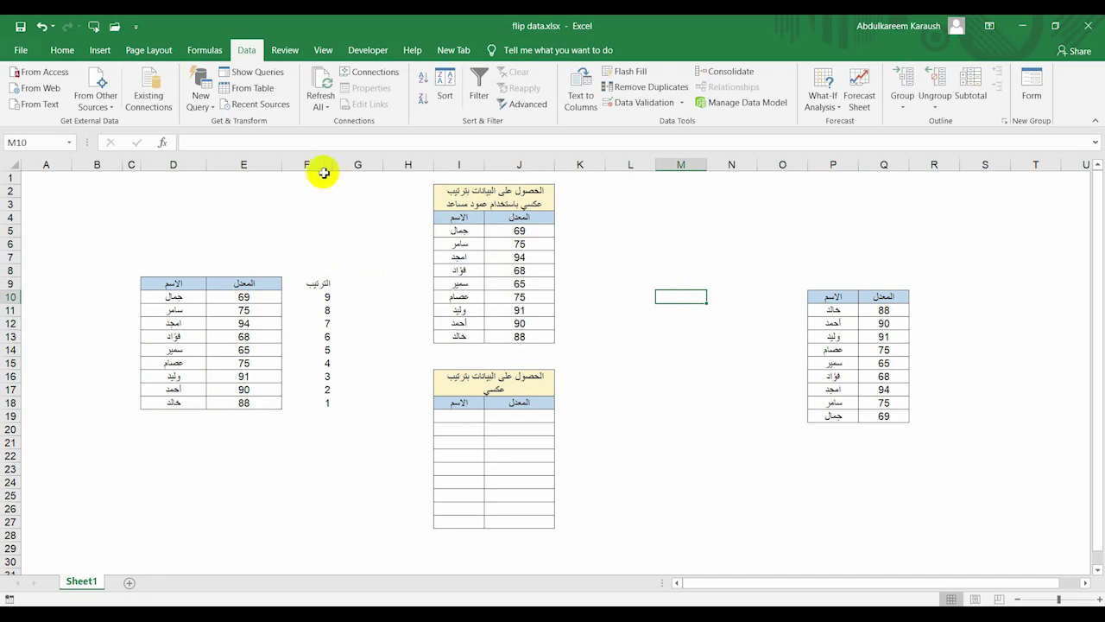
# Step: Clear helper column F and paste the P:Q copy back over D10:E18
pyautogui.click(312, 165)
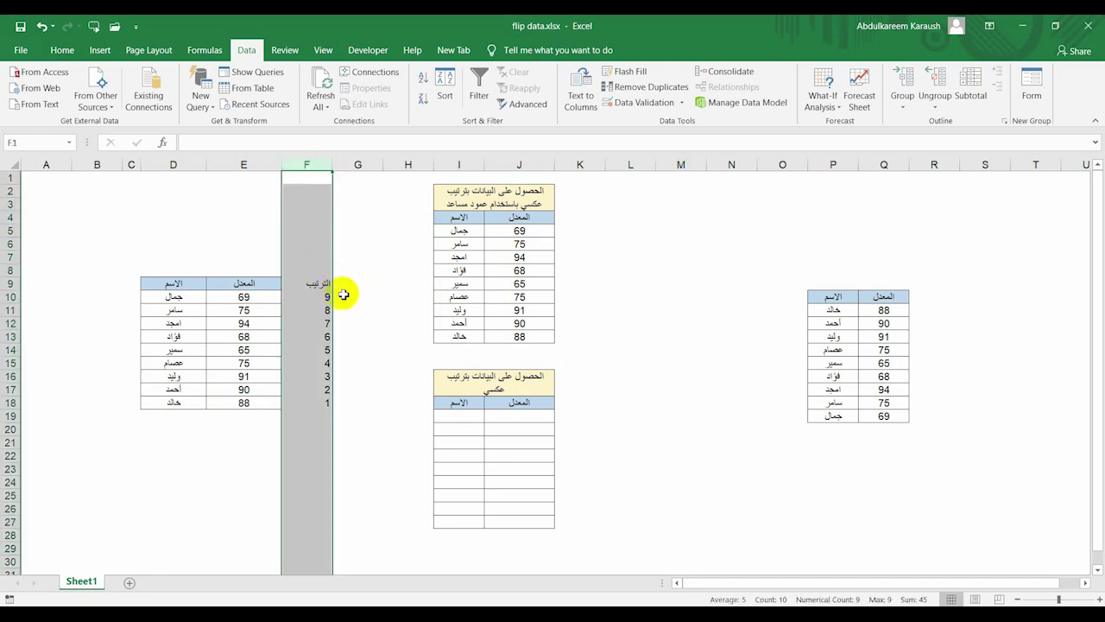
pyautogui.click(595, 326)
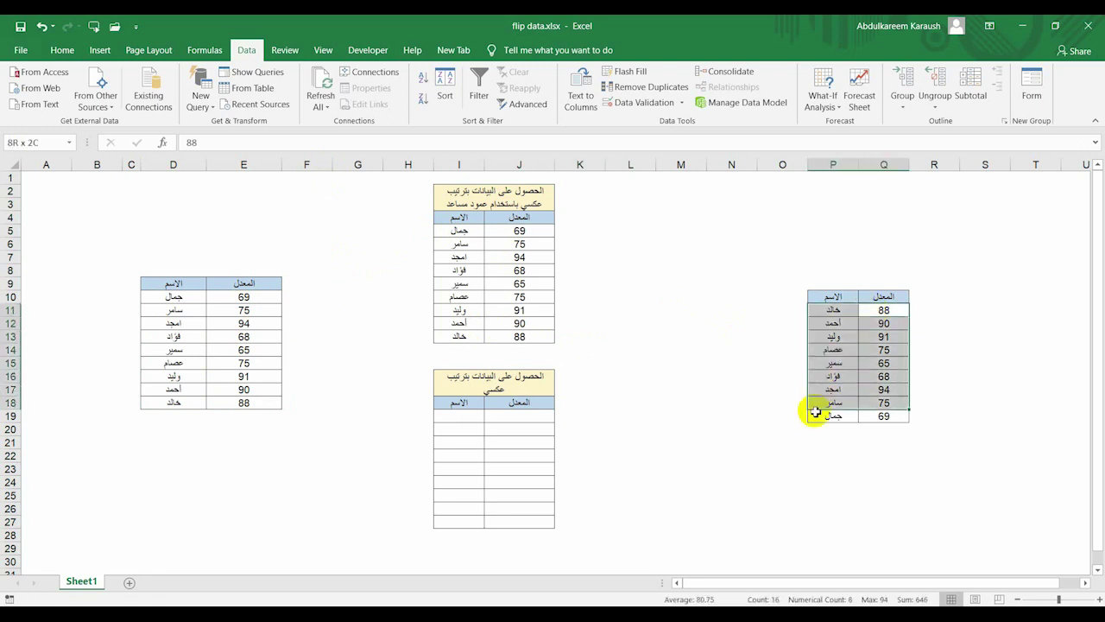
pyautogui.moveTo(875, 312); pyautogui.dragTo(814, 415)
pyautogui.hotkey('ctrl', 'c')
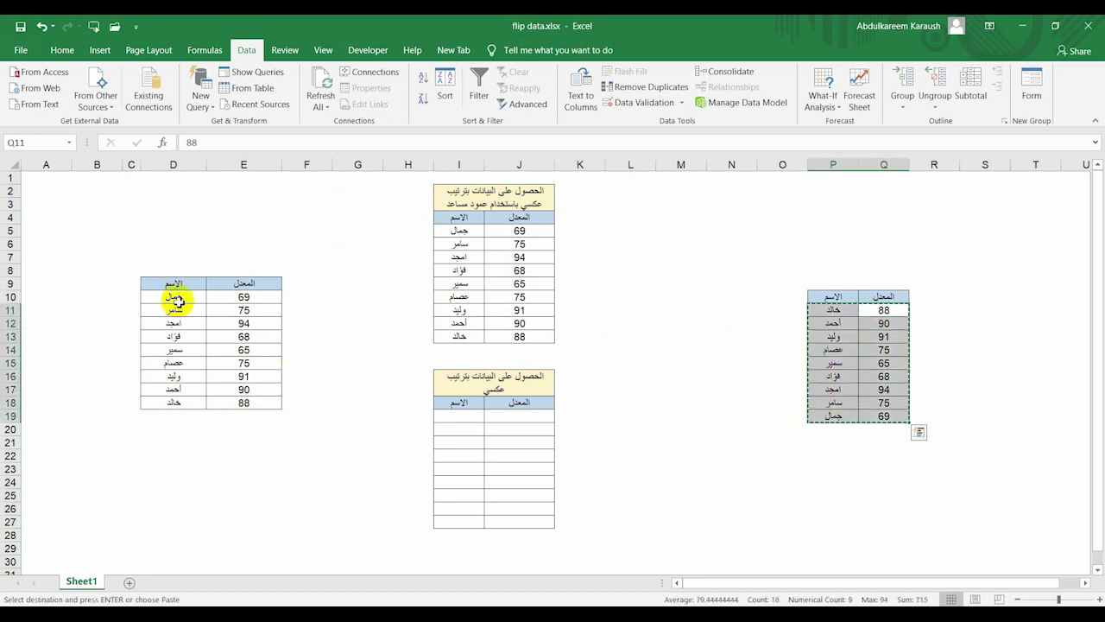
pyautogui.click(169, 296)
pyautogui.hotkey('ctrl', 'v')
pyautogui.click(313, 288)
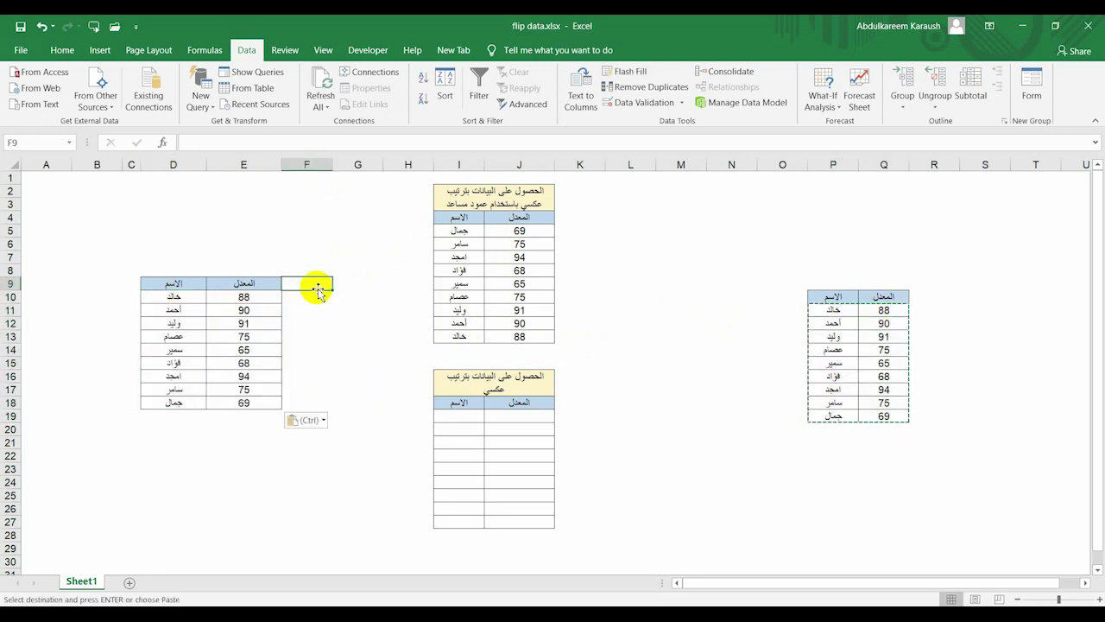
pyautogui.press('Escape')
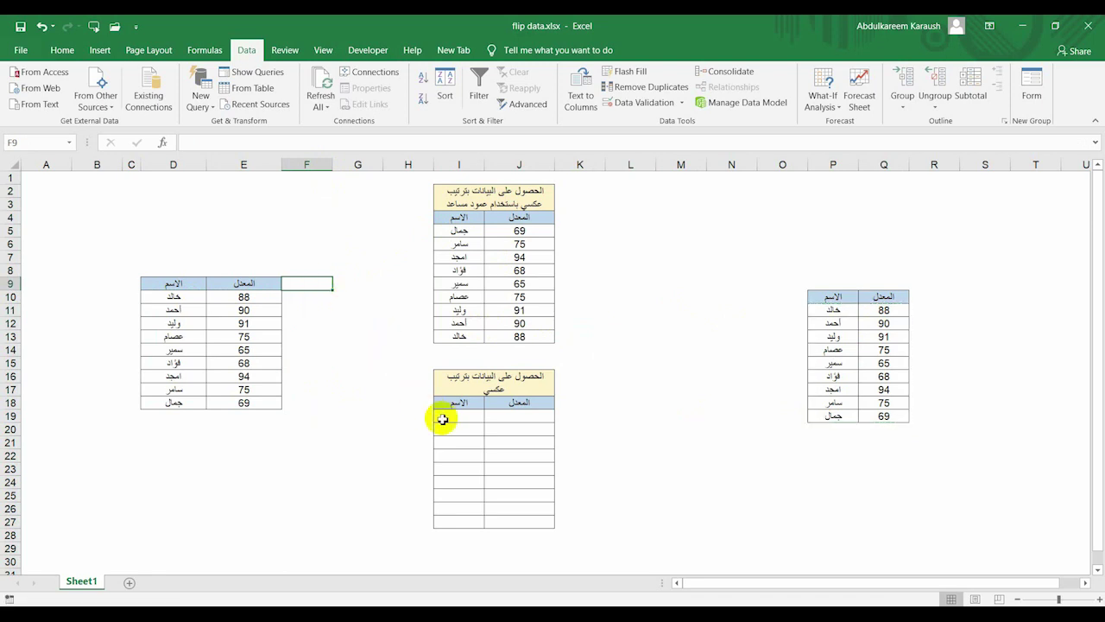
# Step: In I19 start an INDEX formula over the absolute name range $D$10:$D$18
pyautogui.click(442, 418)
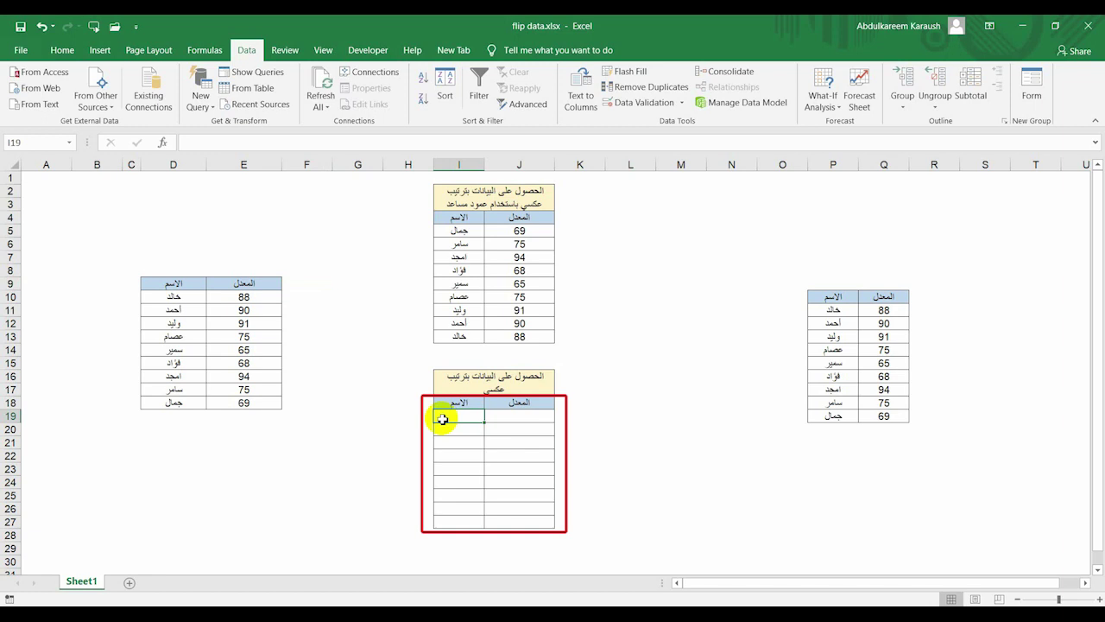
pyautogui.write('=')
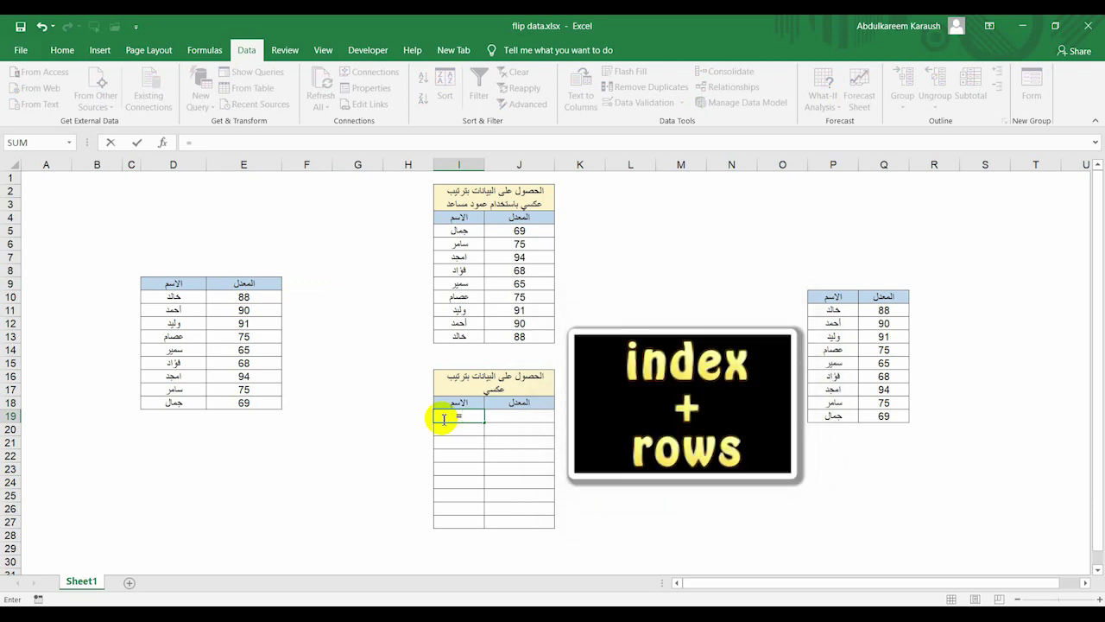
pyautogui.write('ind')
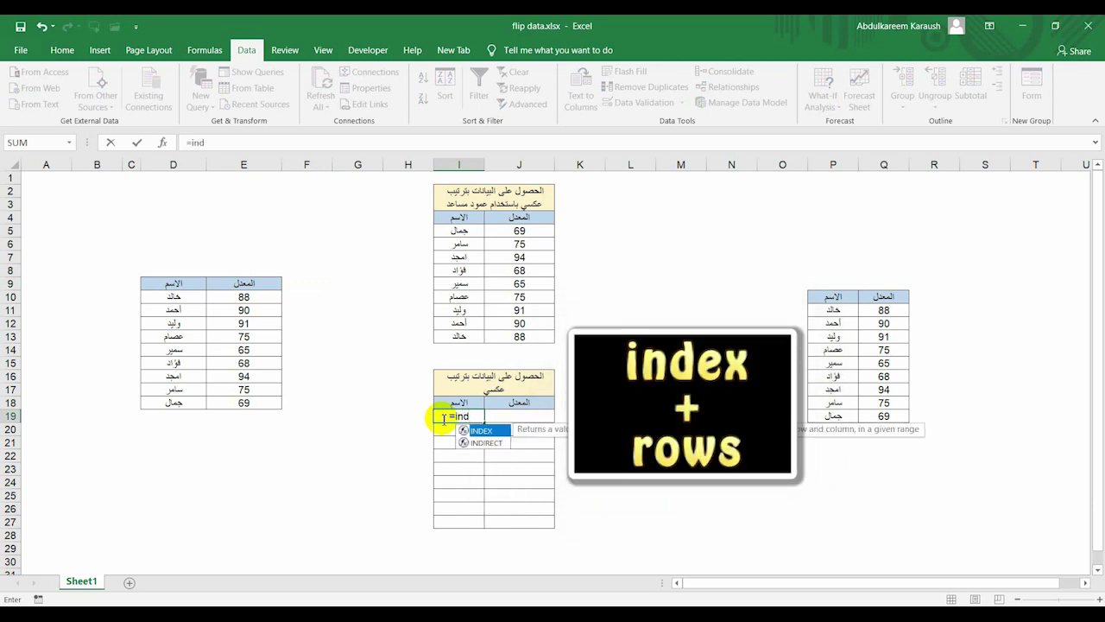
pyautogui.doubleClick(481, 430)
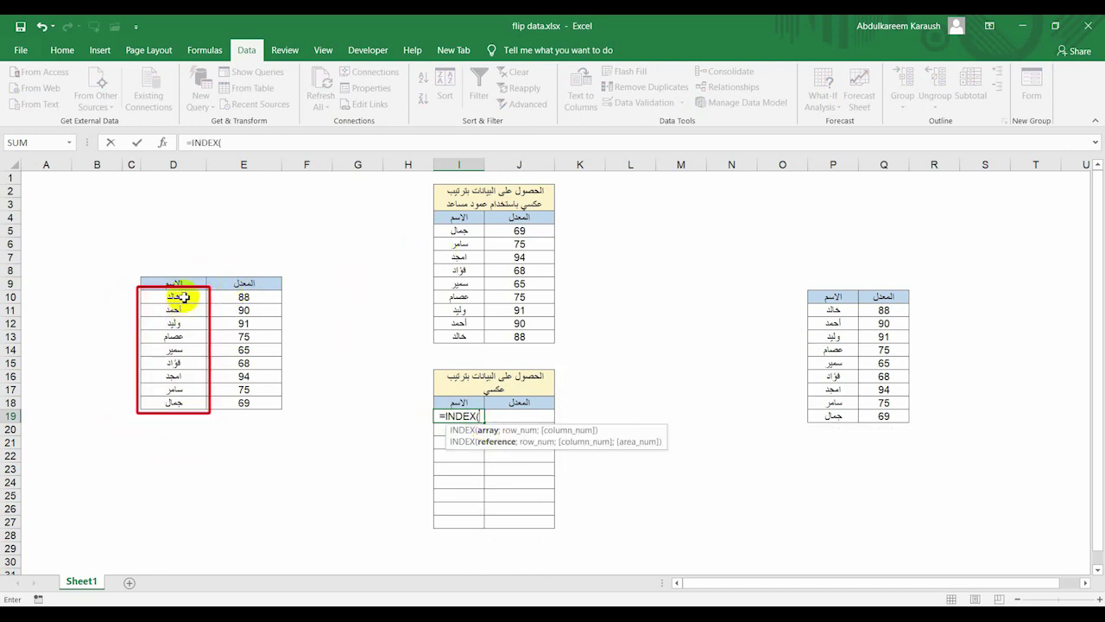
pyautogui.moveTo(184, 296); pyautogui.dragTo(176, 400)
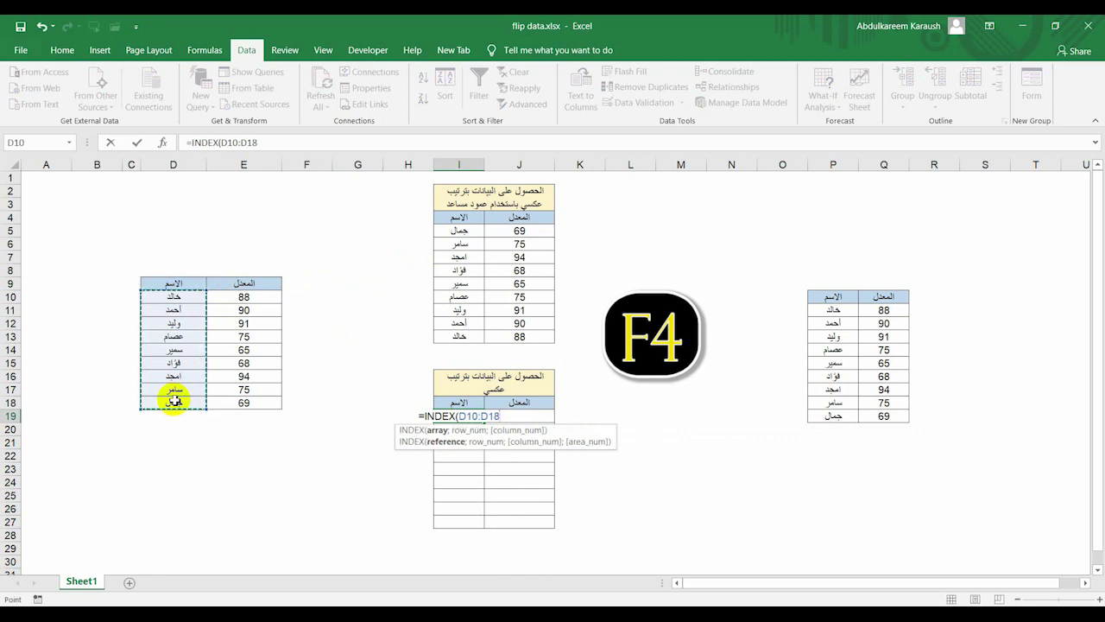
pyautogui.press('F4')
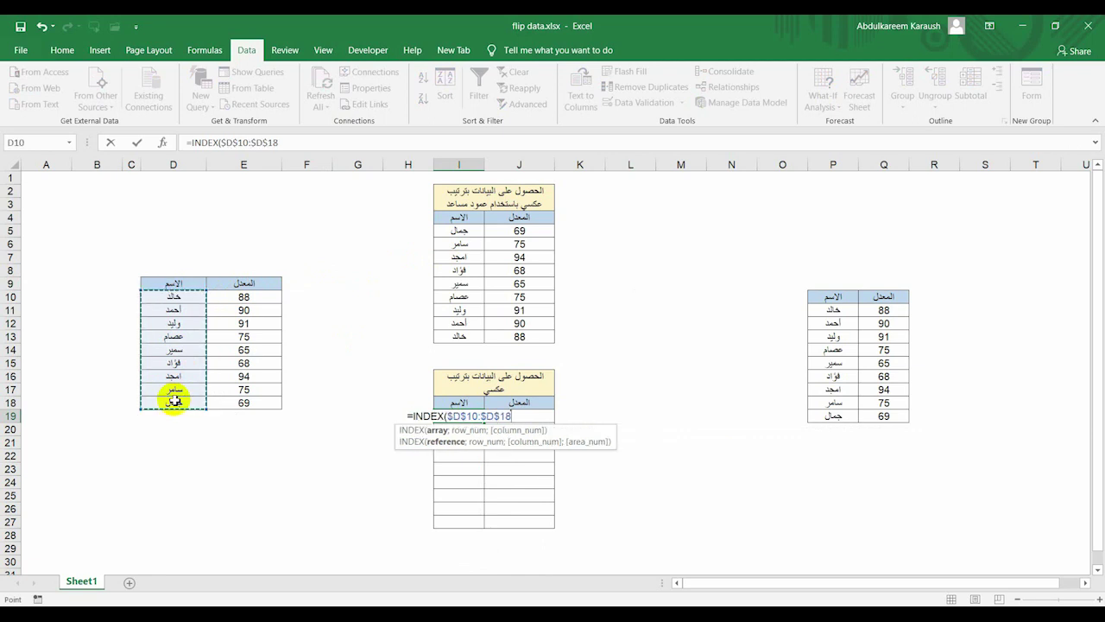
pyautogui.write(';')
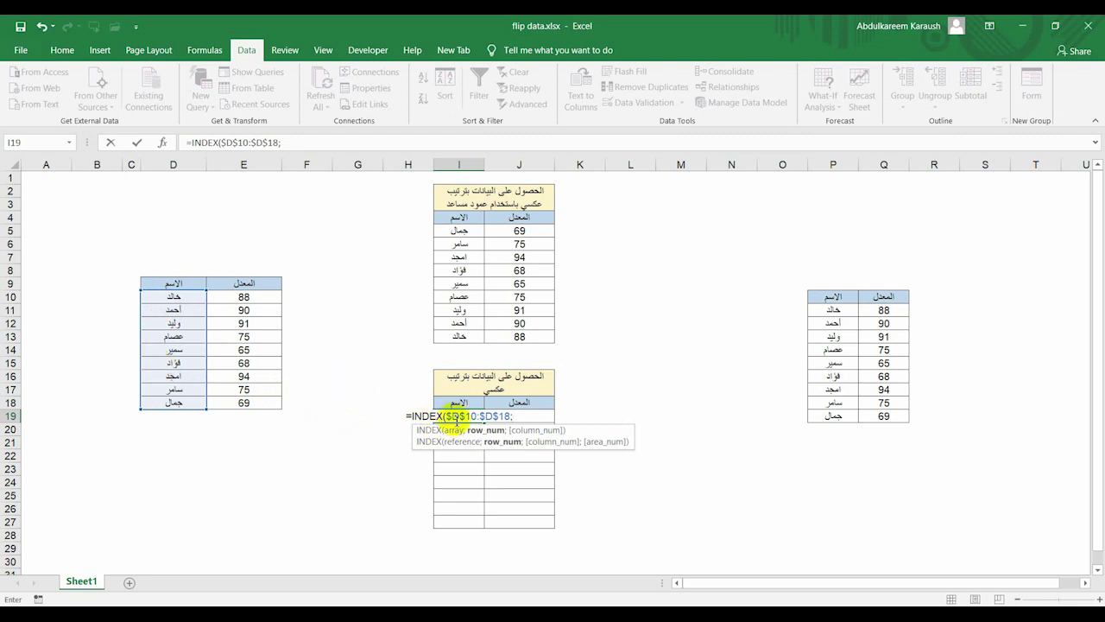
# Step: Complete it with ROWS(D10:$D$18) so I19 returns the last name, جمال
pyautogui.moveTo(199, 307); pyautogui.dragTo(192, 294)
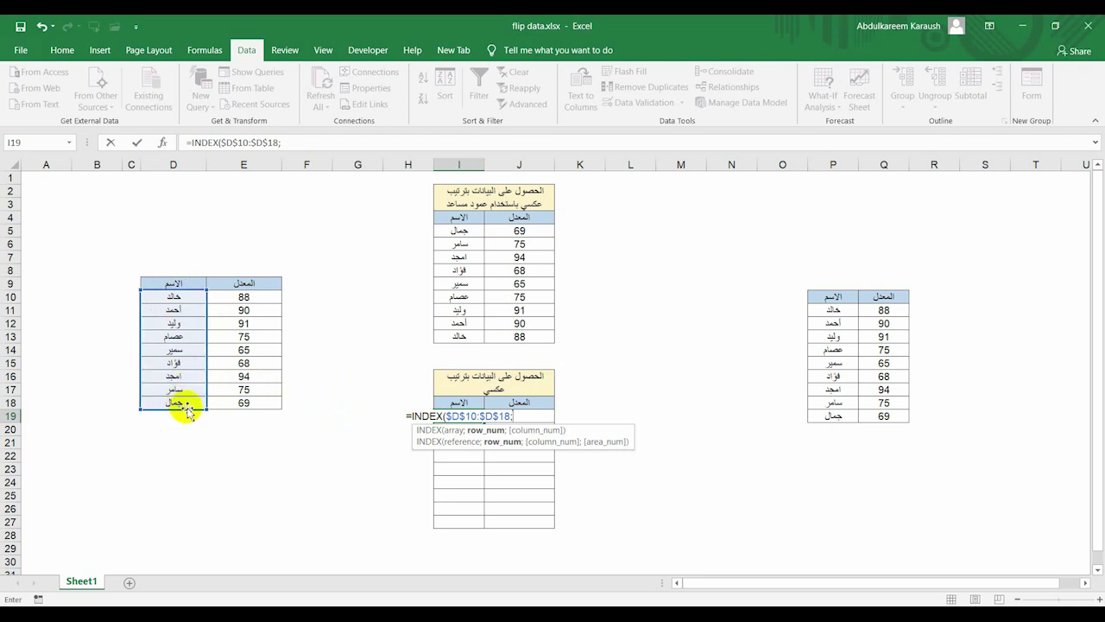
pyautogui.write('rows(')
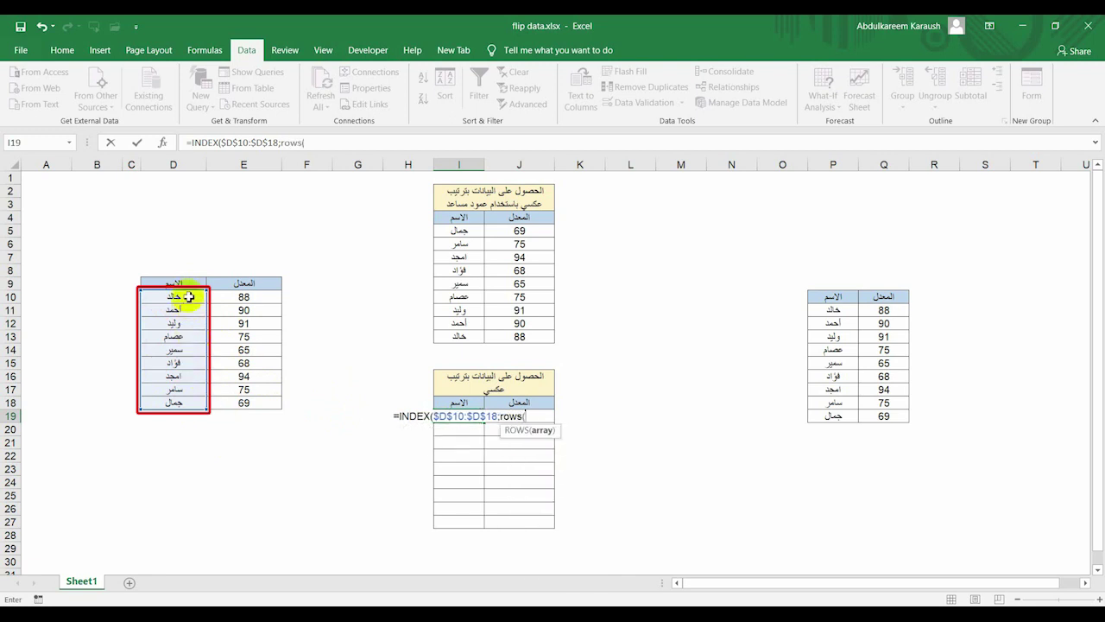
pyautogui.moveTo(189, 296); pyautogui.dragTo(183, 402)
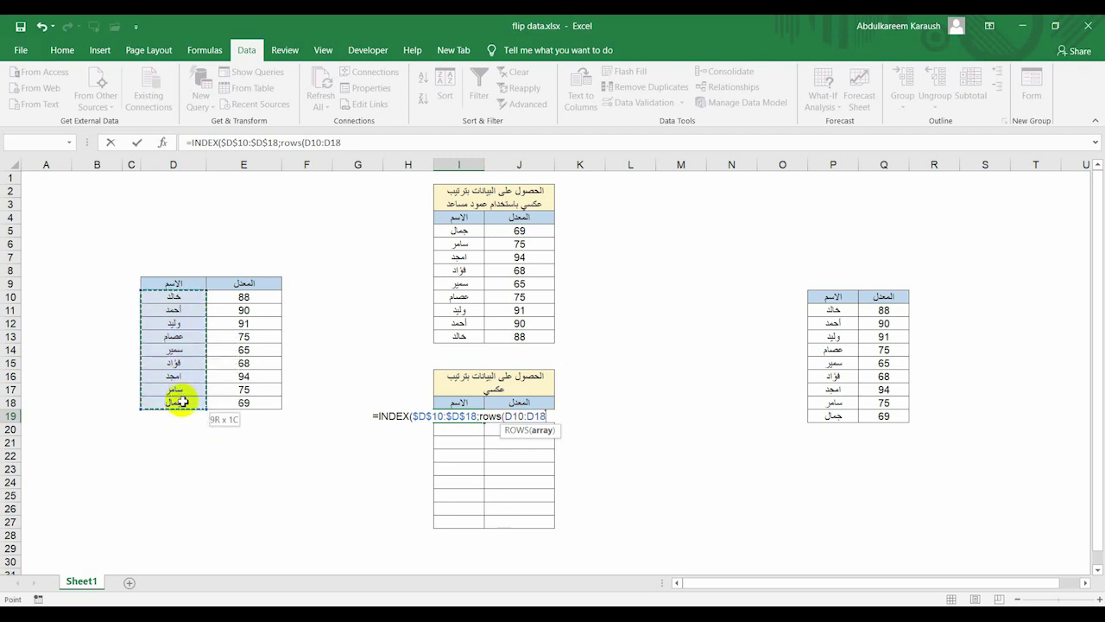
pyautogui.click(349, 143)
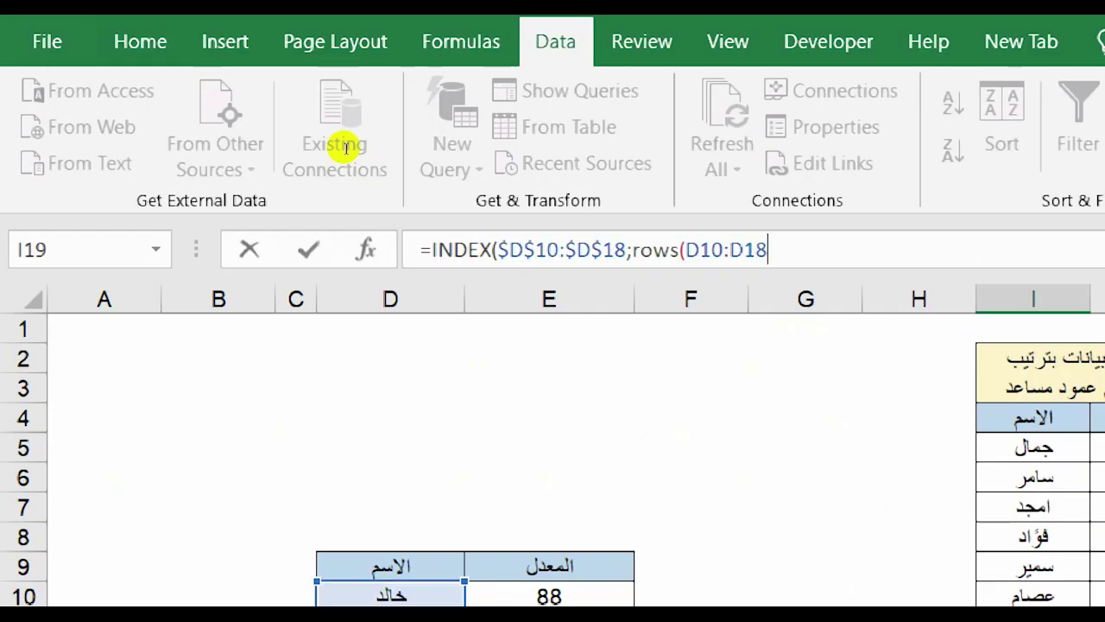
pyautogui.press('F4')
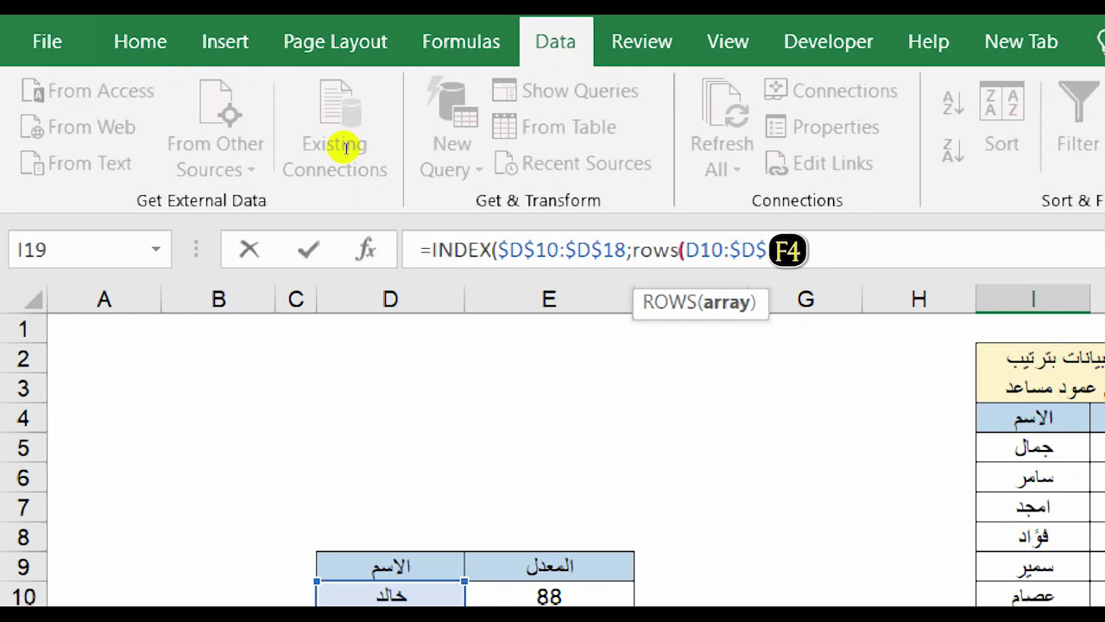
pyautogui.write(')18))')
pyautogui.press('Return')
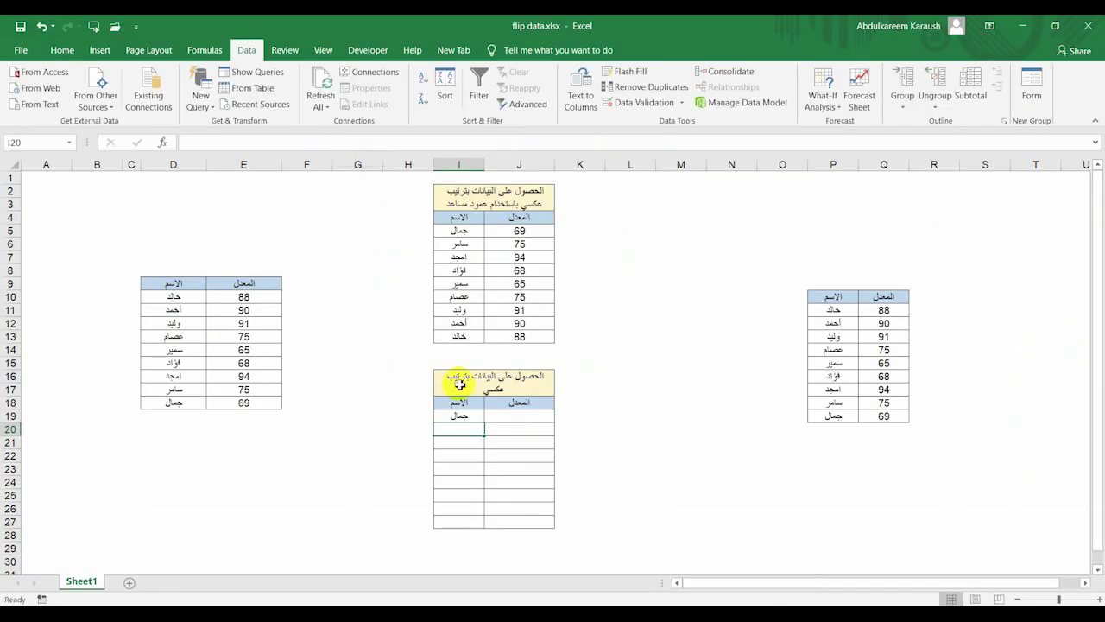
pyautogui.click(463, 416)
# Step: Copy the I19 name formula into I20 and verify it uses ROWS(D11:$D$18)
pyautogui.doubleClick(463, 416)
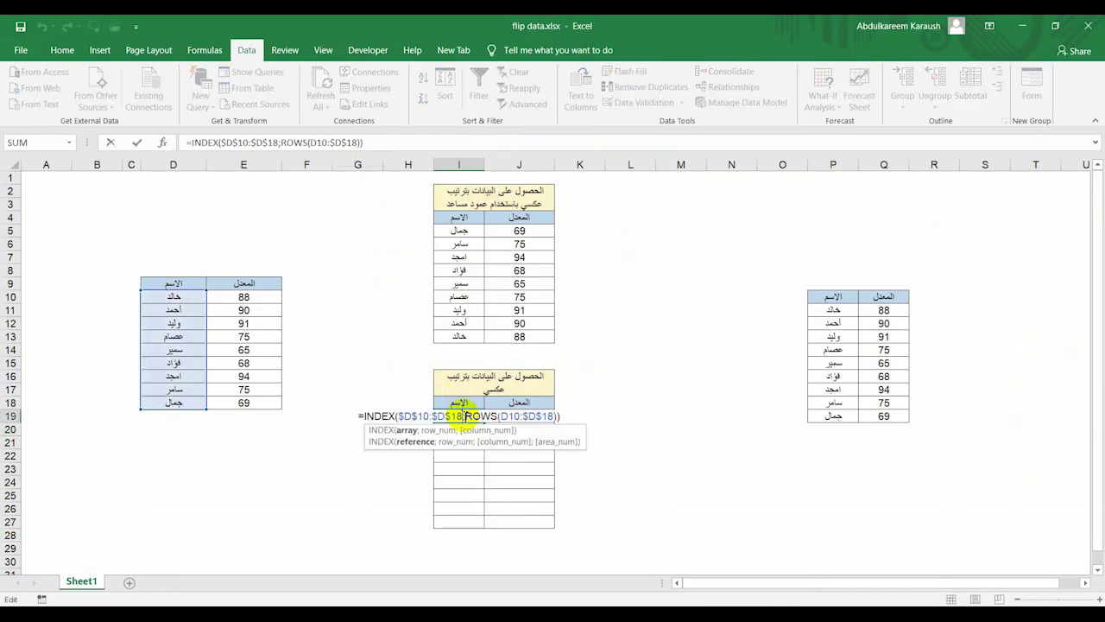
pyautogui.click(521, 416)
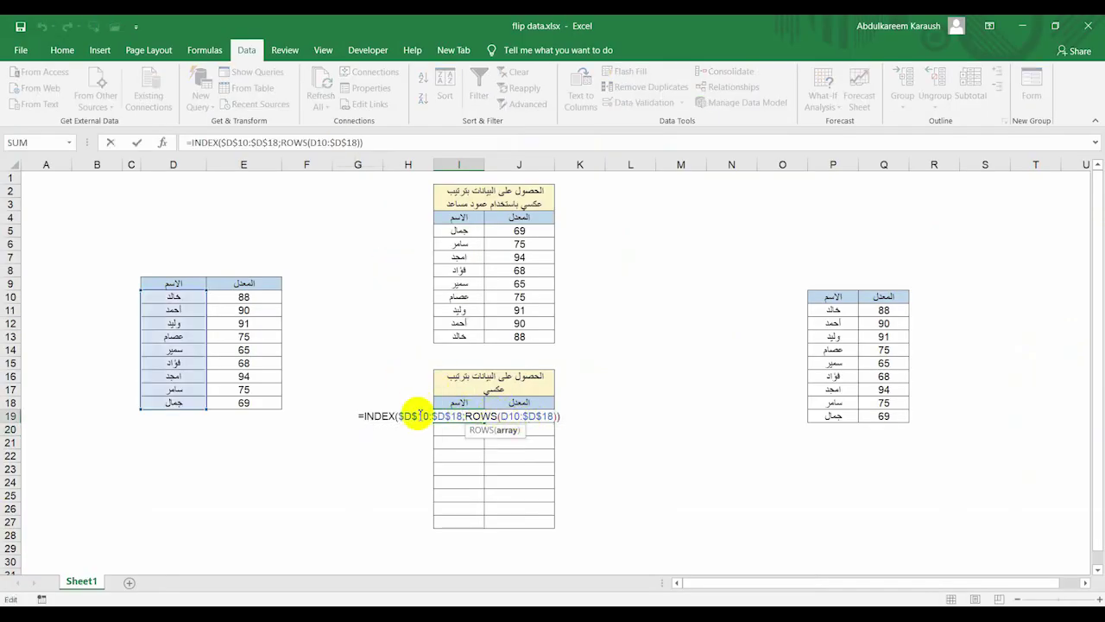
pyautogui.hotkey('ctrl', 'Return')
pyautogui.moveTo(484, 422); pyautogui.dragTo(483, 436)
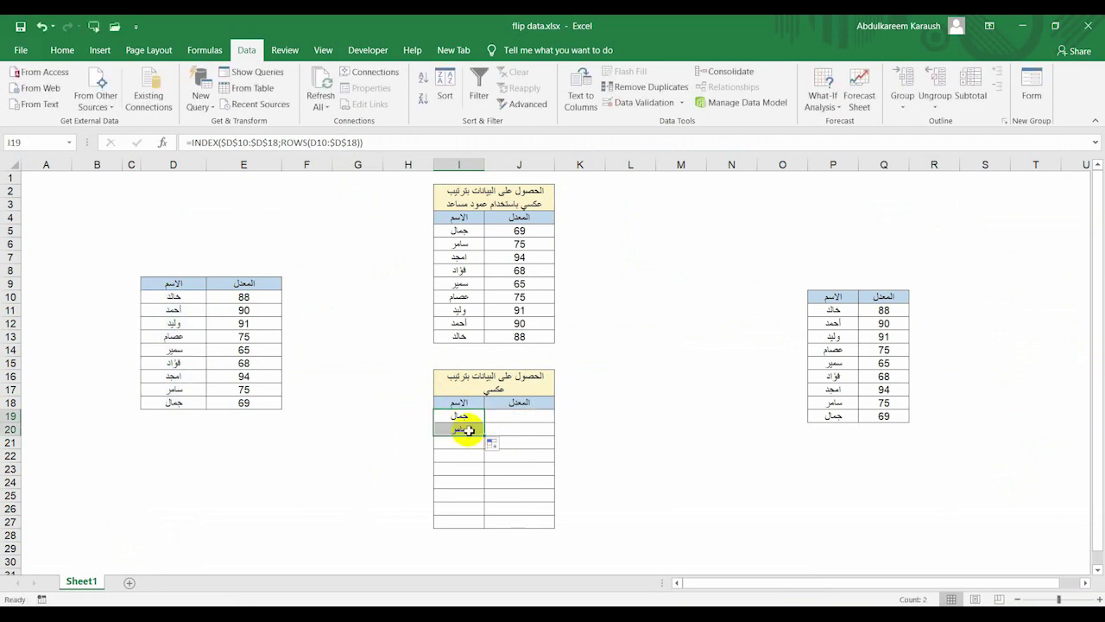
pyautogui.click(172, 388)
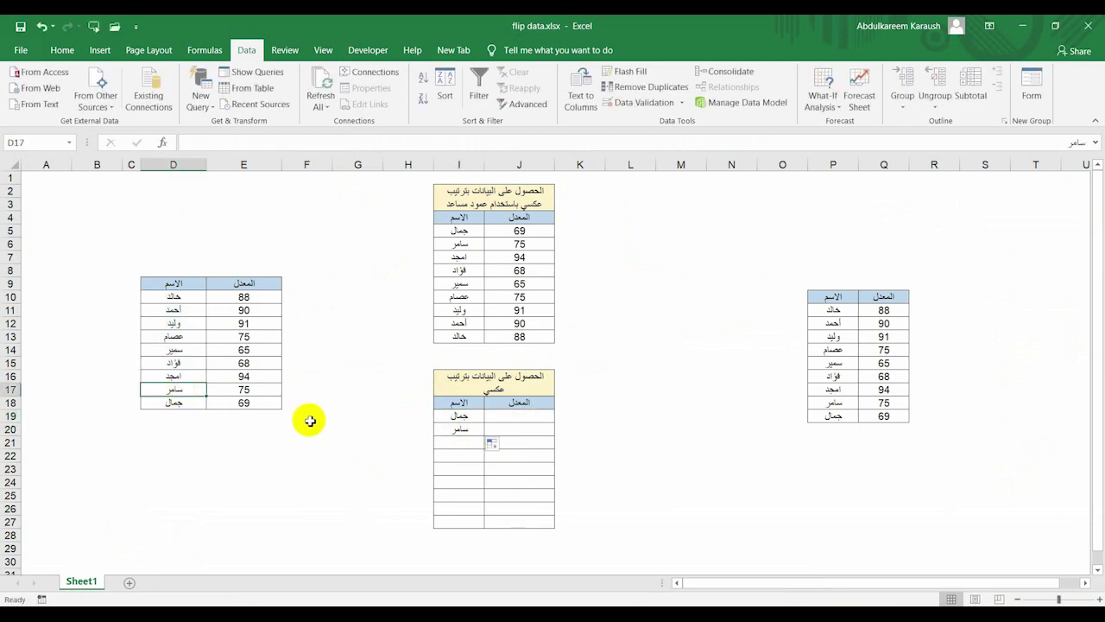
pyautogui.doubleClick(444, 429)
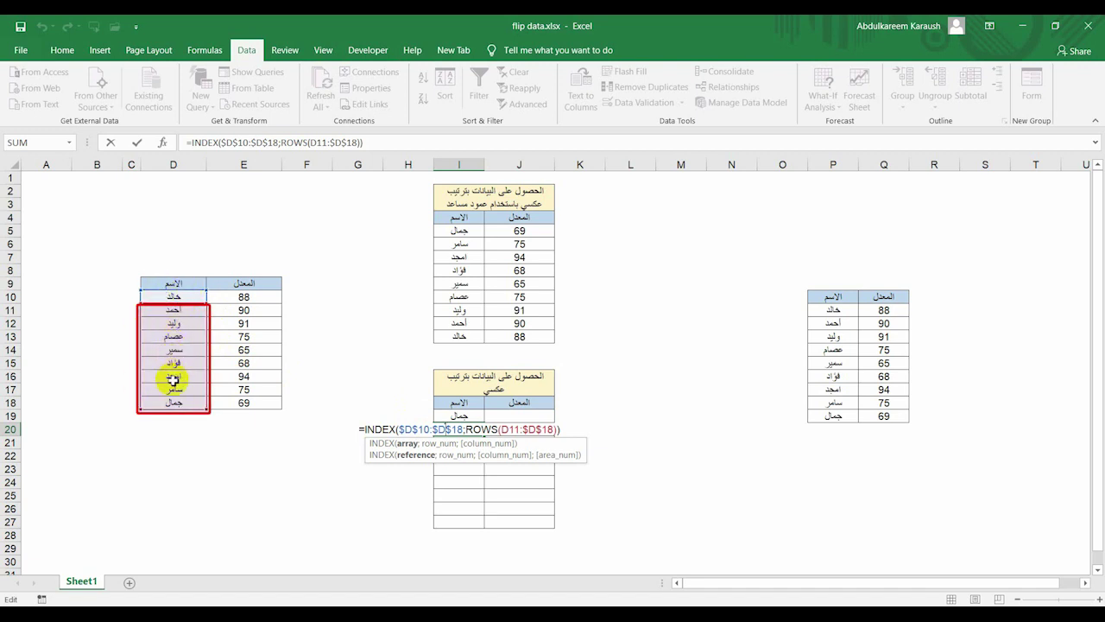
pyautogui.click(500, 429)
pyautogui.hotkey('ctrl', 'Return')
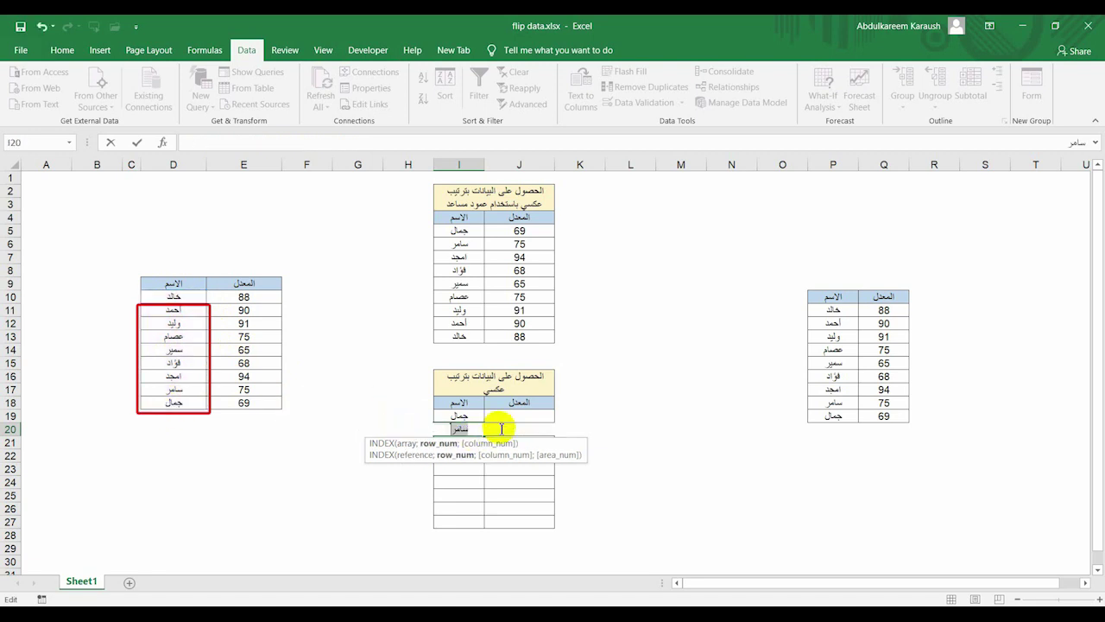
pyautogui.hotkey('ctrl', 'Return')
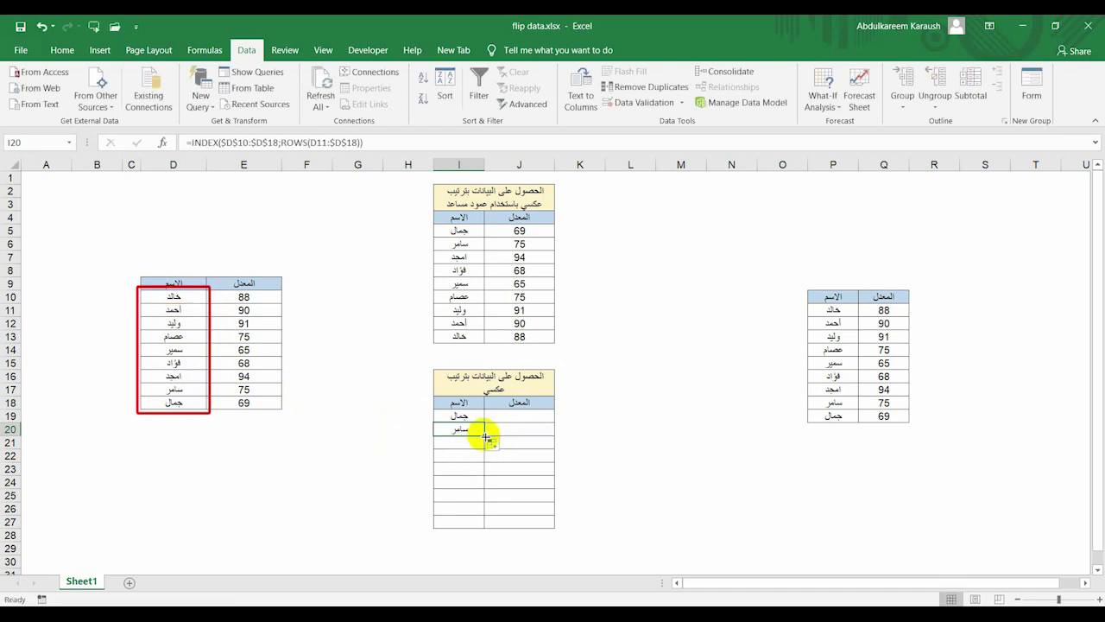
pyautogui.moveTo(486, 438); pyautogui.dragTo(488, 436)
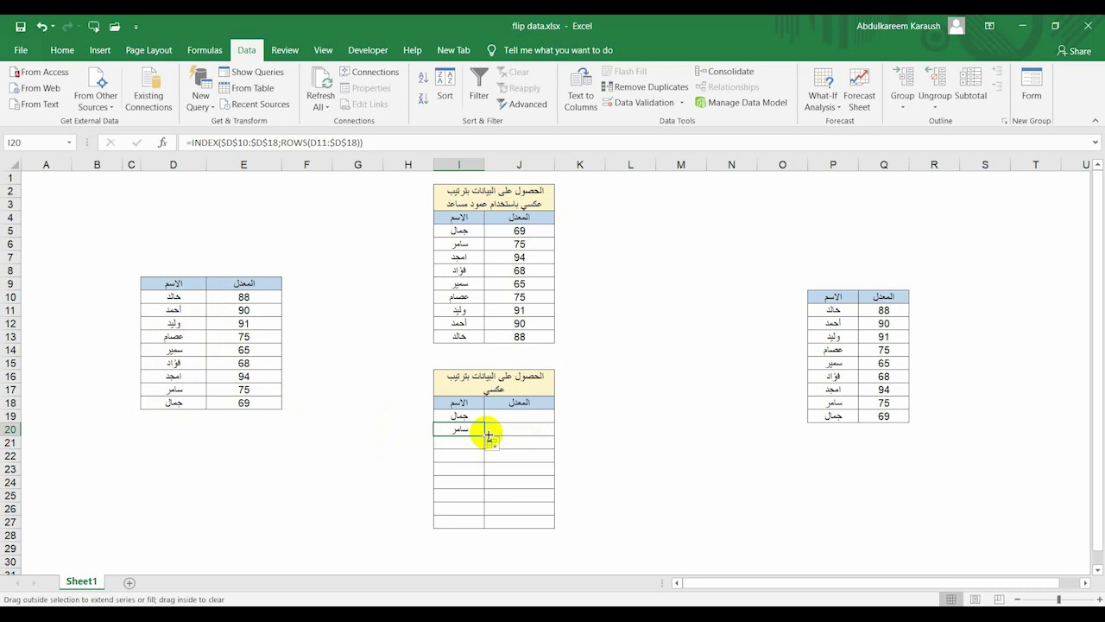
# Step: Fill the name formula down to I27 and confirm I27 returns خالد
pyautogui.moveTo(488, 435); pyautogui.dragTo(479, 518)
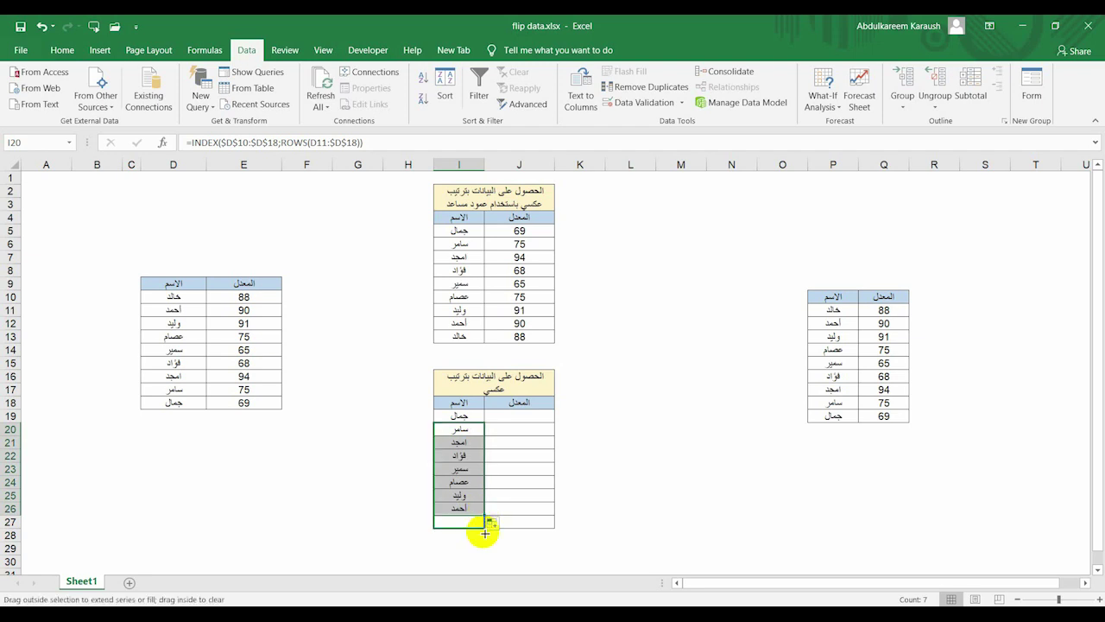
pyautogui.moveTo(486, 518); pyautogui.dragTo(486, 528)
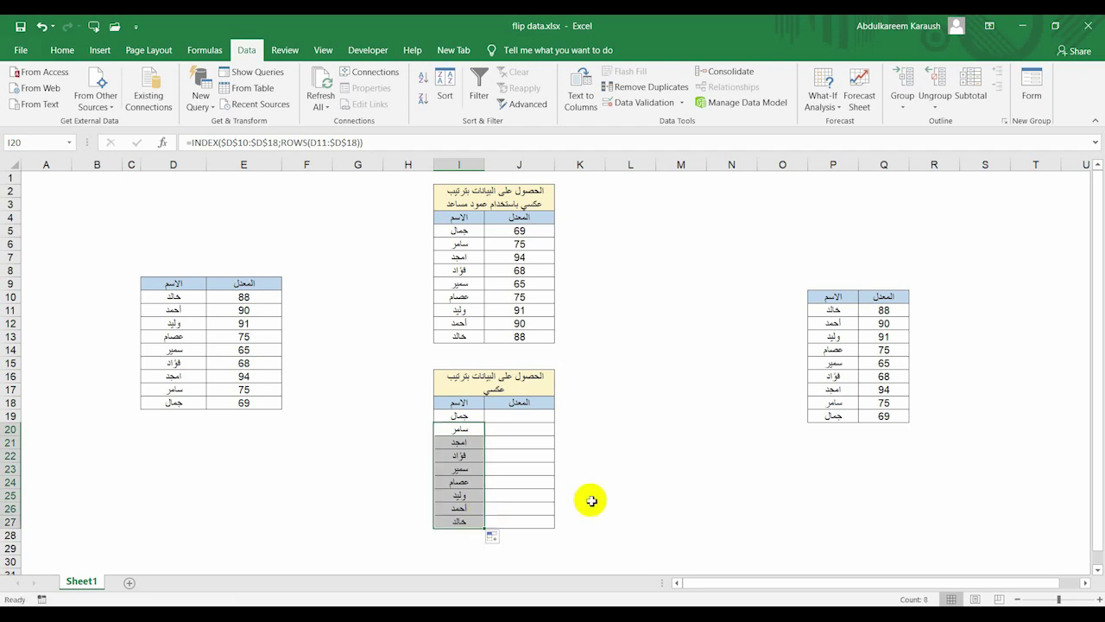
pyautogui.click(459, 523)
pyautogui.doubleClick(459, 523)
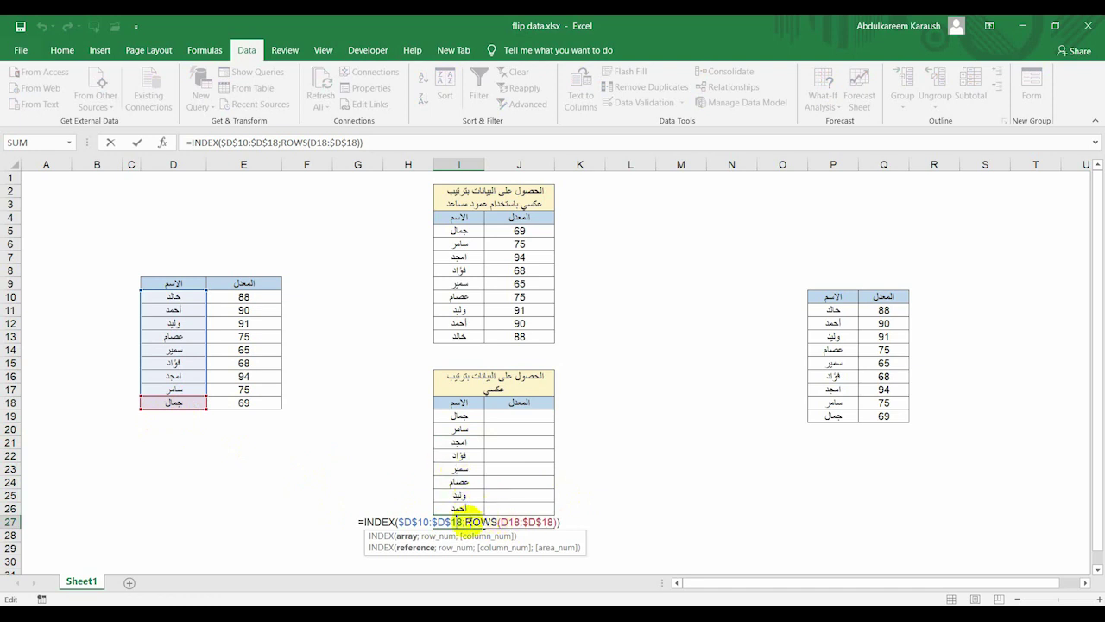
pyautogui.hotkey('ctrl', 'Return')
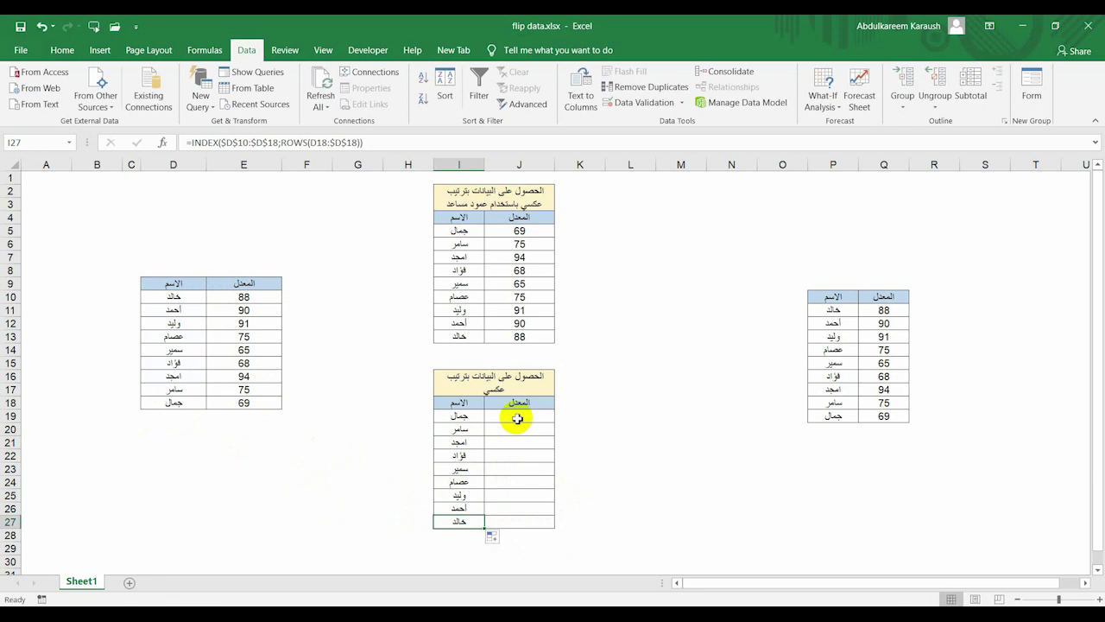
pyautogui.click(517, 418)
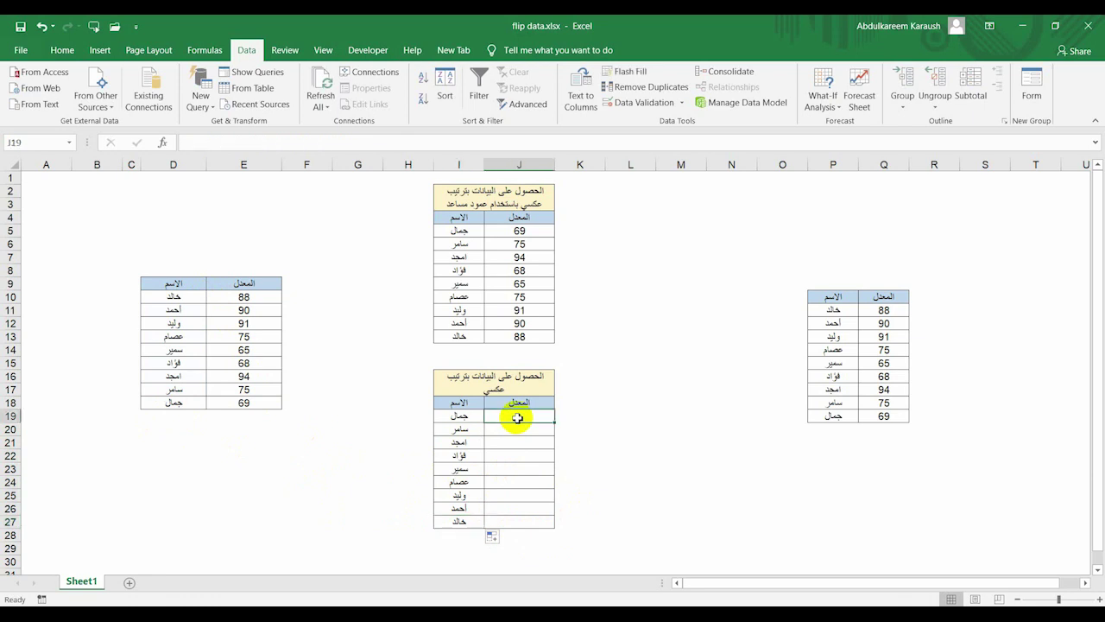
# Step: Enter =INDEX($E$10:$E$18;ROWS(E10:$E$18)) in J19 to return the score 69
pyautogui.write('=index(')
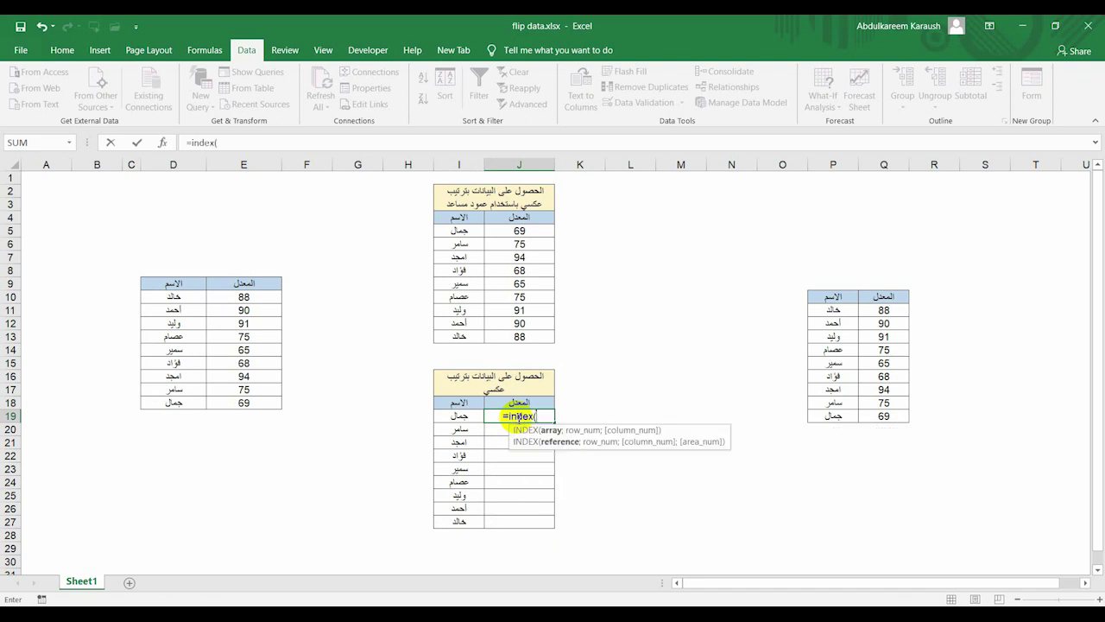
pyautogui.moveTo(268, 296); pyautogui.dragTo(275, 398)
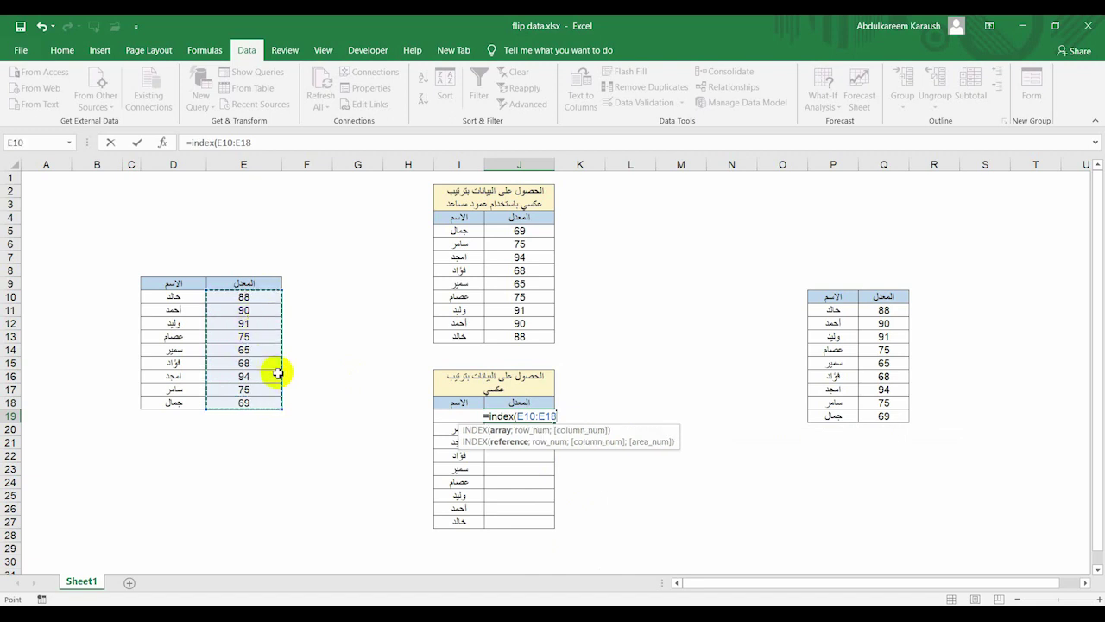
pyautogui.press('F4')
pyautogui.write('$E$18;')
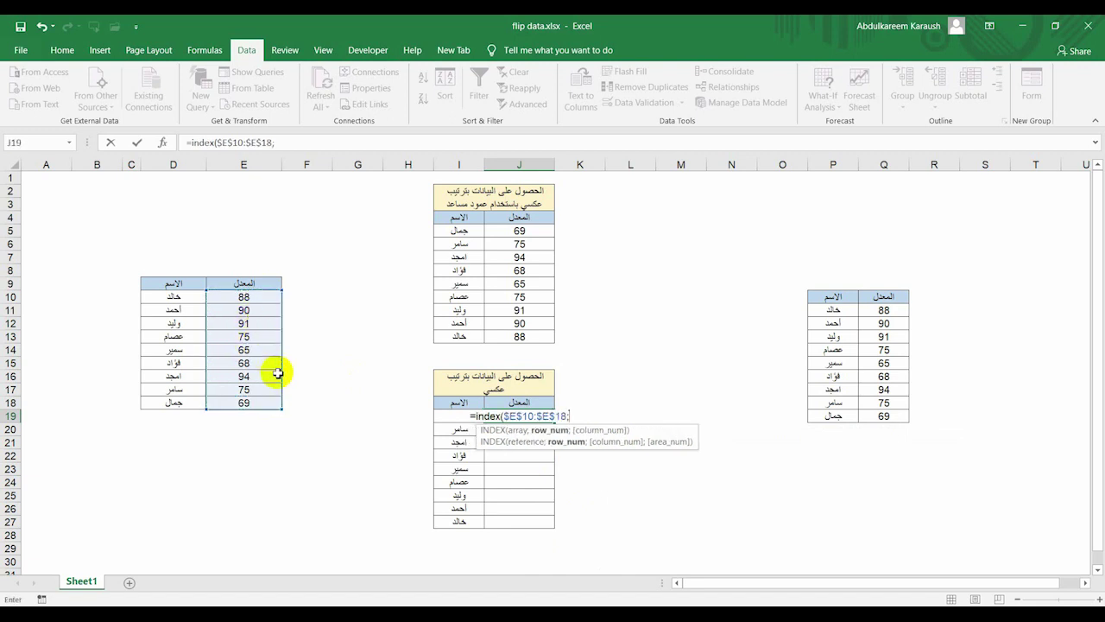
pyautogui.write('rows')
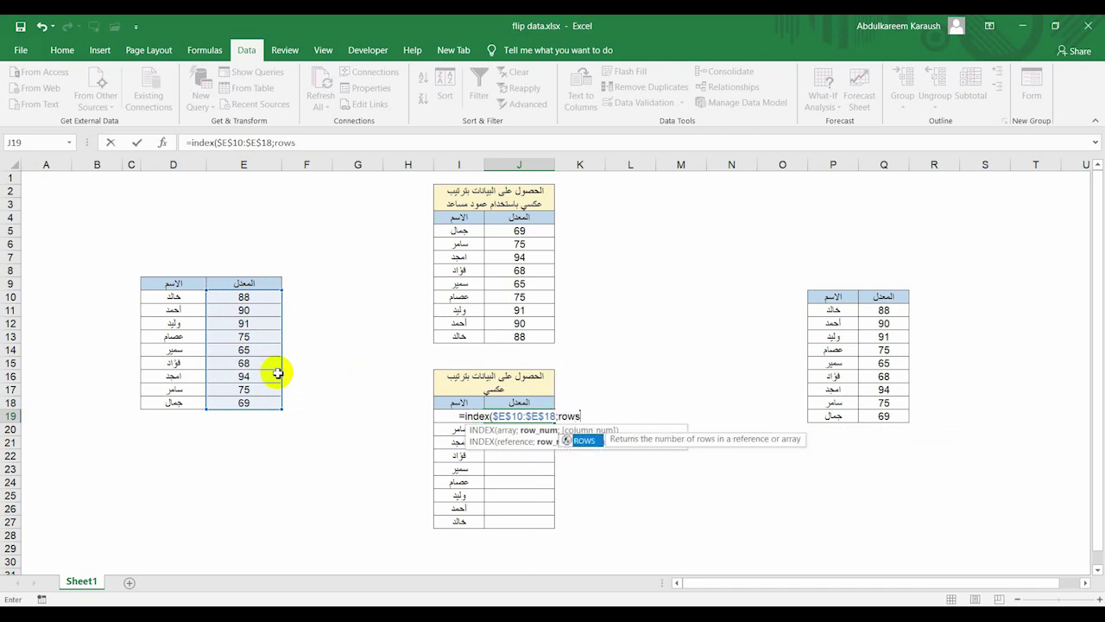
pyautogui.write('(')
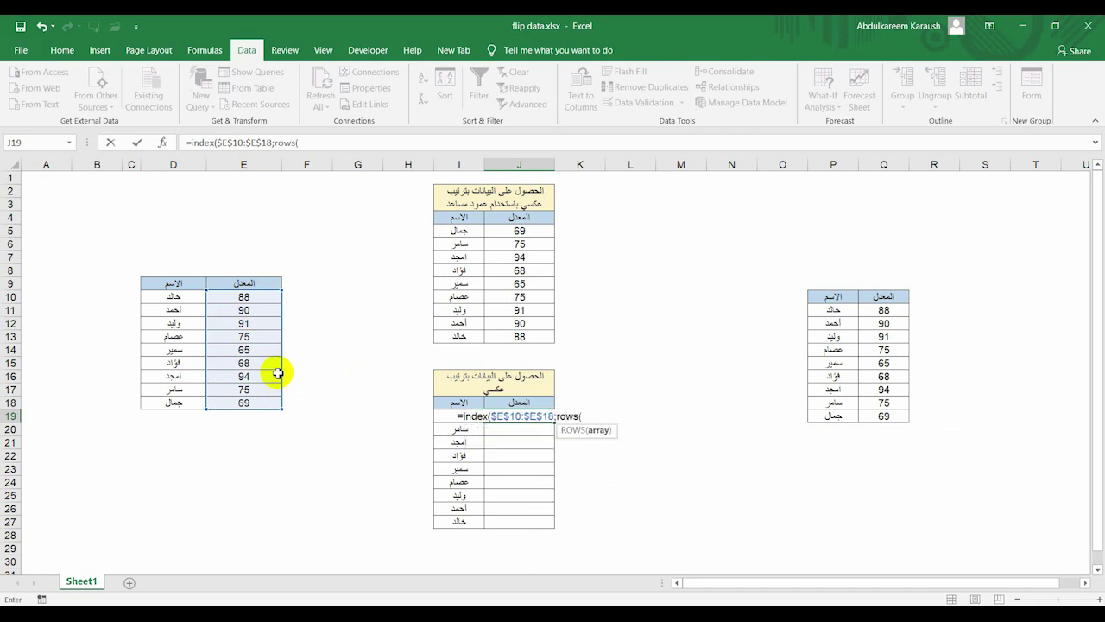
pyautogui.click(269, 297)
pyautogui.moveTo(266, 337); pyautogui.dragTo(259, 402)
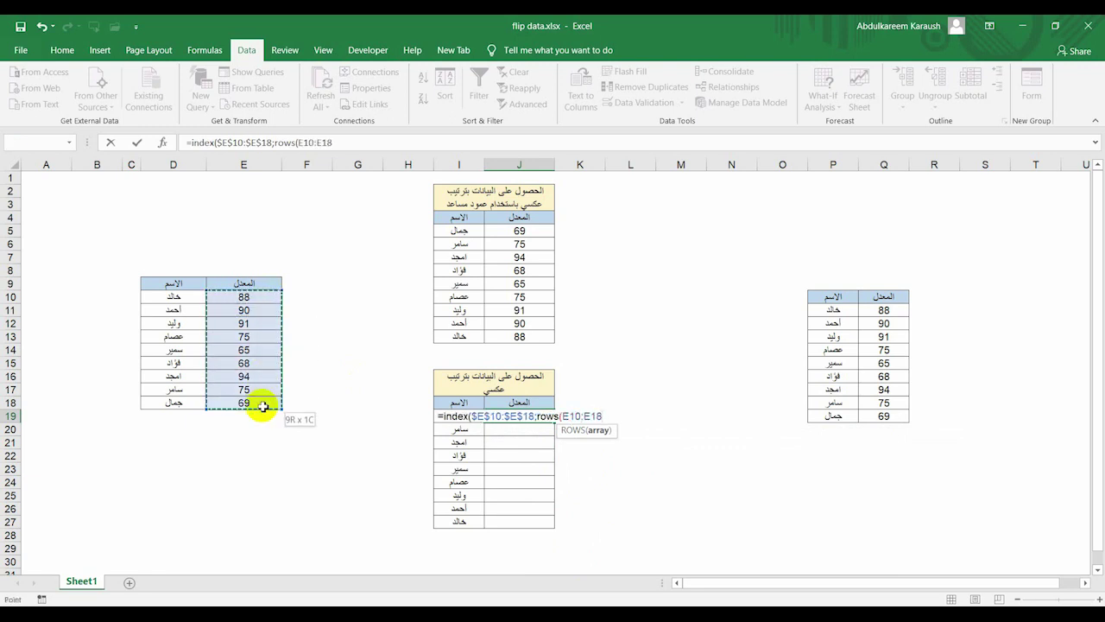
pyautogui.click(337, 150)
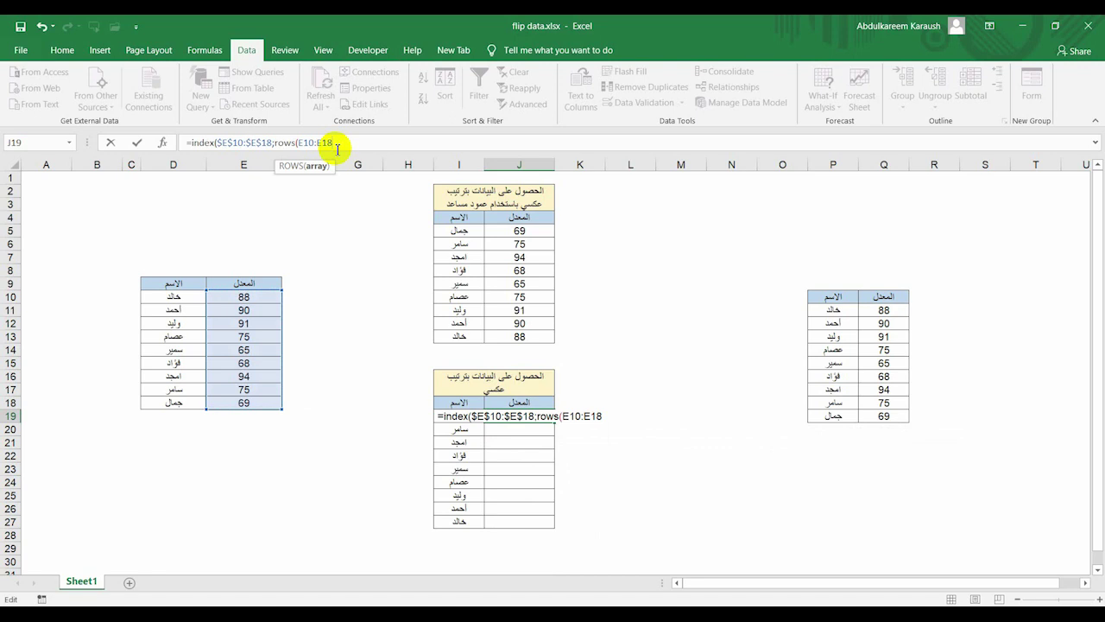
pyautogui.press('F4')
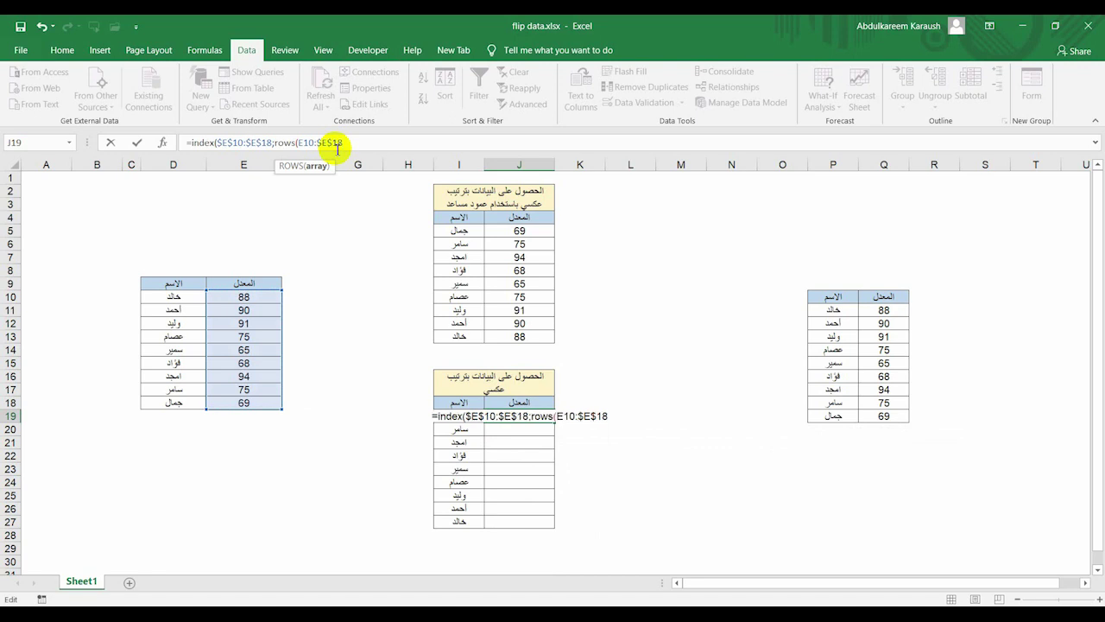
pyautogui.write('))')
pyautogui.press('Return')
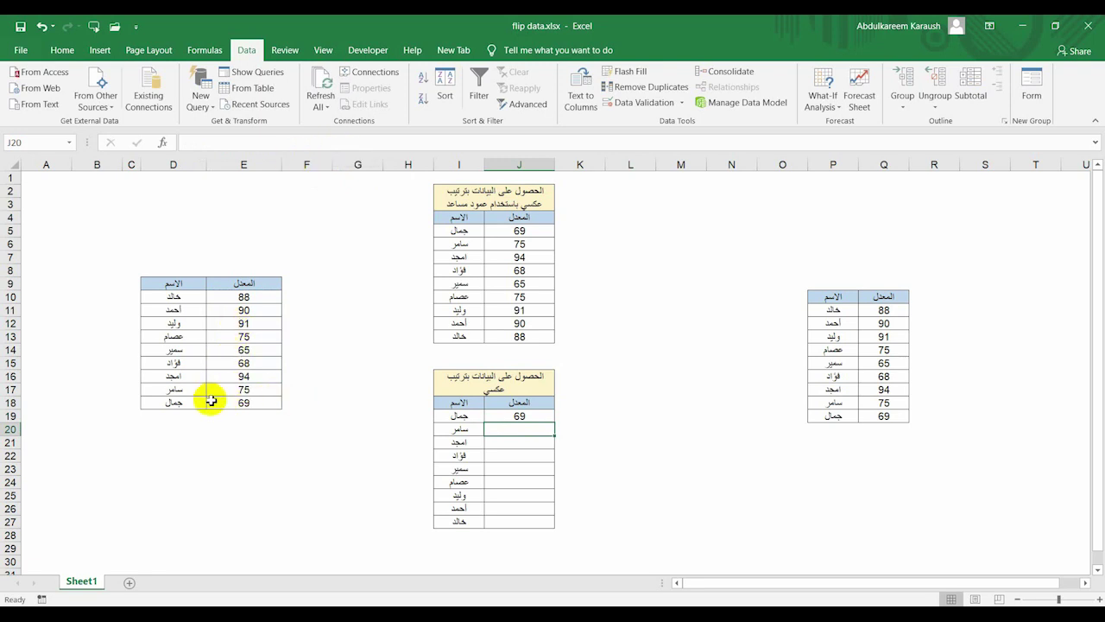
pyautogui.click(534, 418)
# Step: Fill the J19 score formula down to J27 and check the J20 and J27 formulas
pyautogui.doubleClick(555, 425)
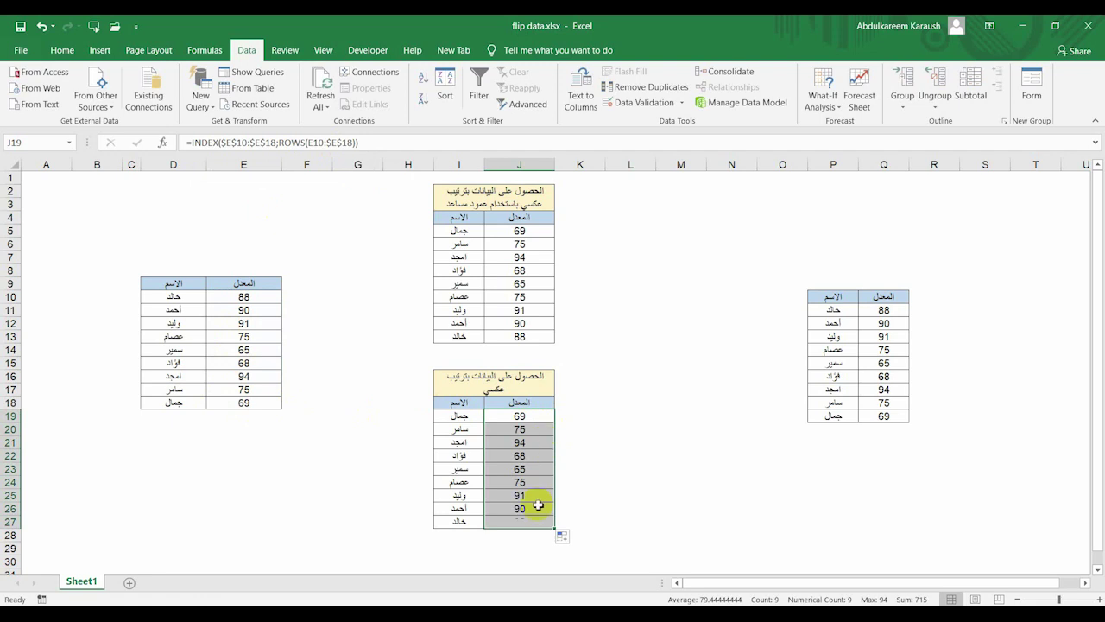
pyautogui.click(529, 520)
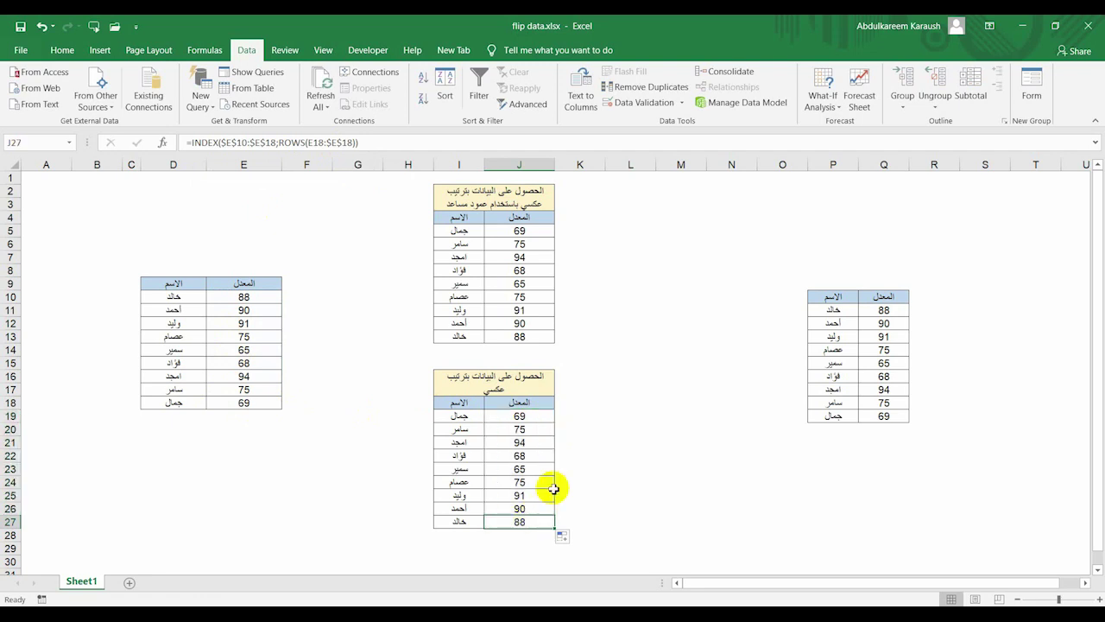
pyautogui.moveTo(497, 416); pyautogui.dragTo(452, 519)
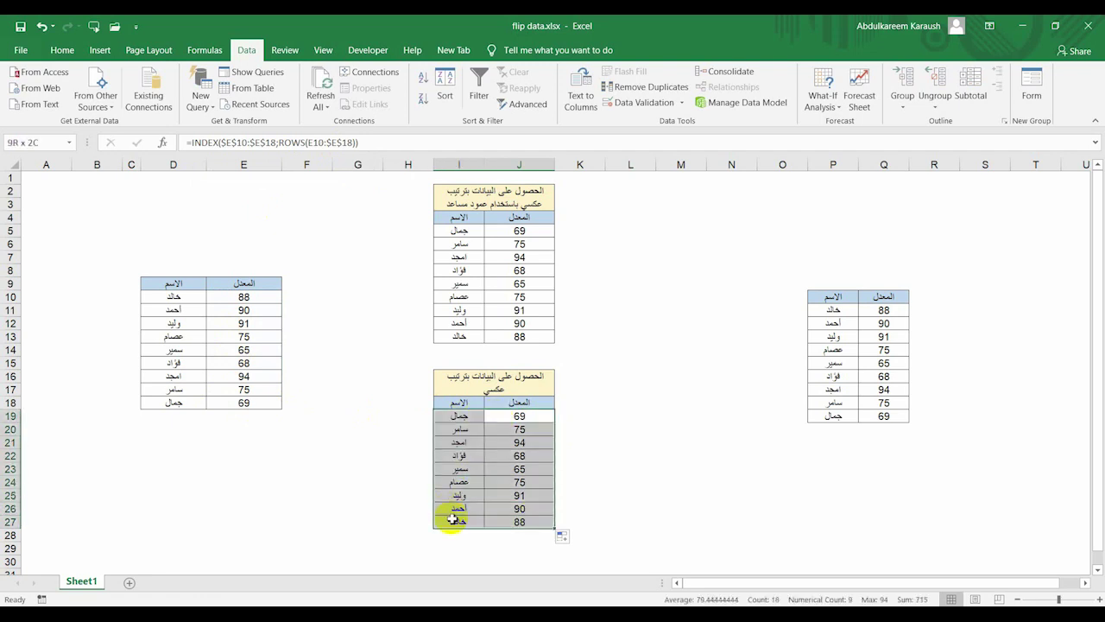
pyautogui.click(497, 432)
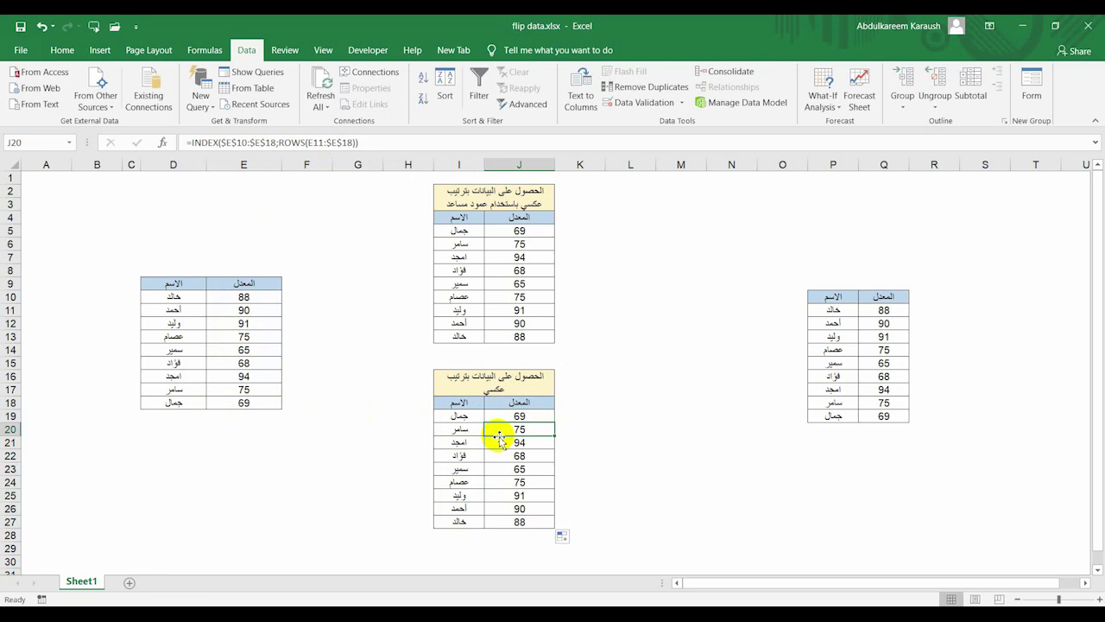